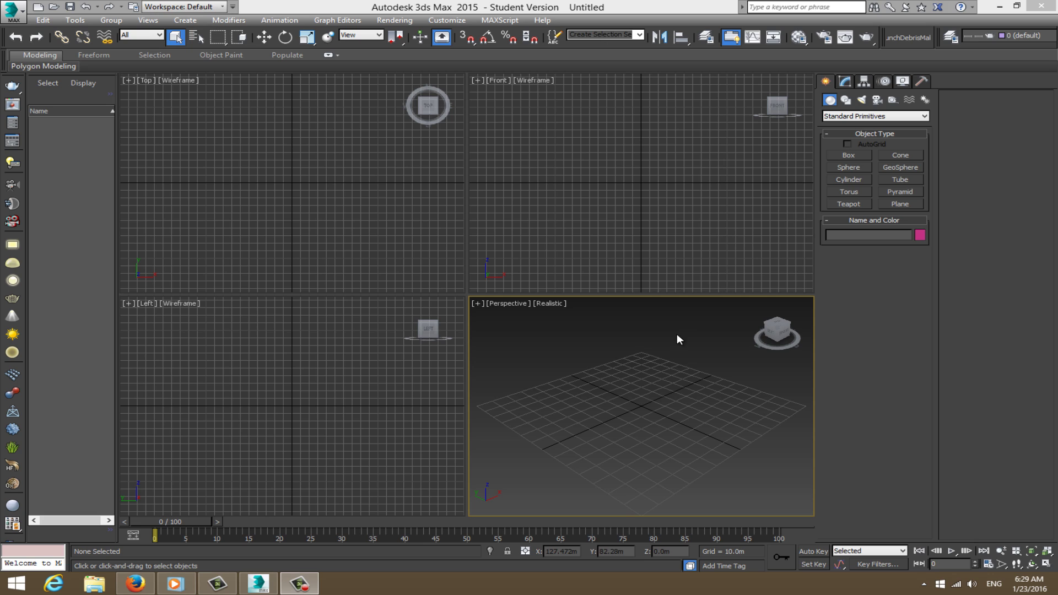
# Set the scene undo levels to 20 in the general preferences.
pyautogui.click(449, 20)
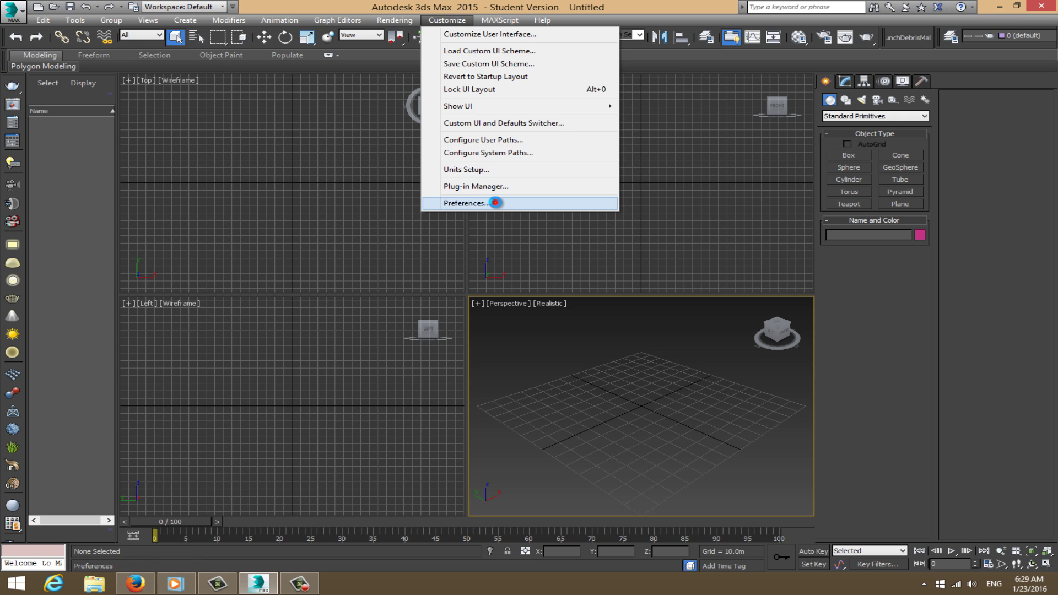
pyautogui.click(495, 202)
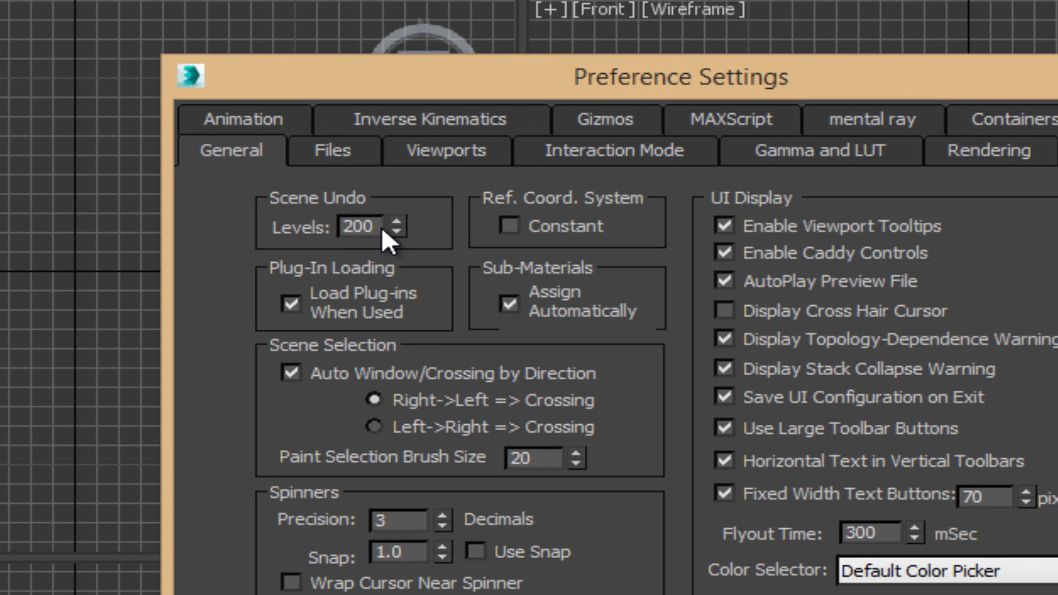
pyautogui.click(385, 223)
pyautogui.click(384, 226)
pyautogui.doubleClick(384, 226)
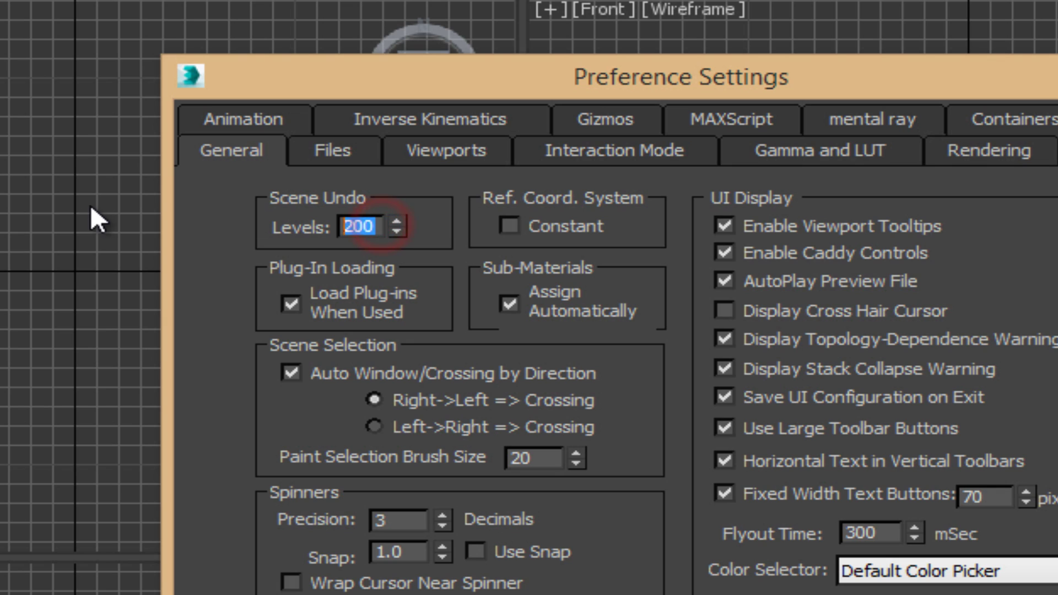
pyautogui.write('20')
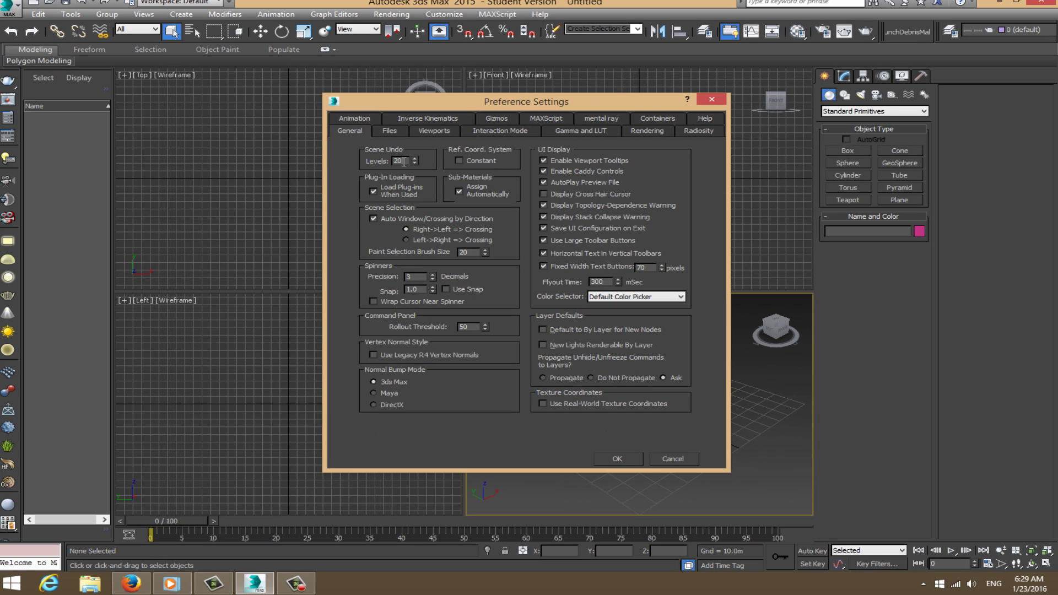
pyautogui.click(618, 460)
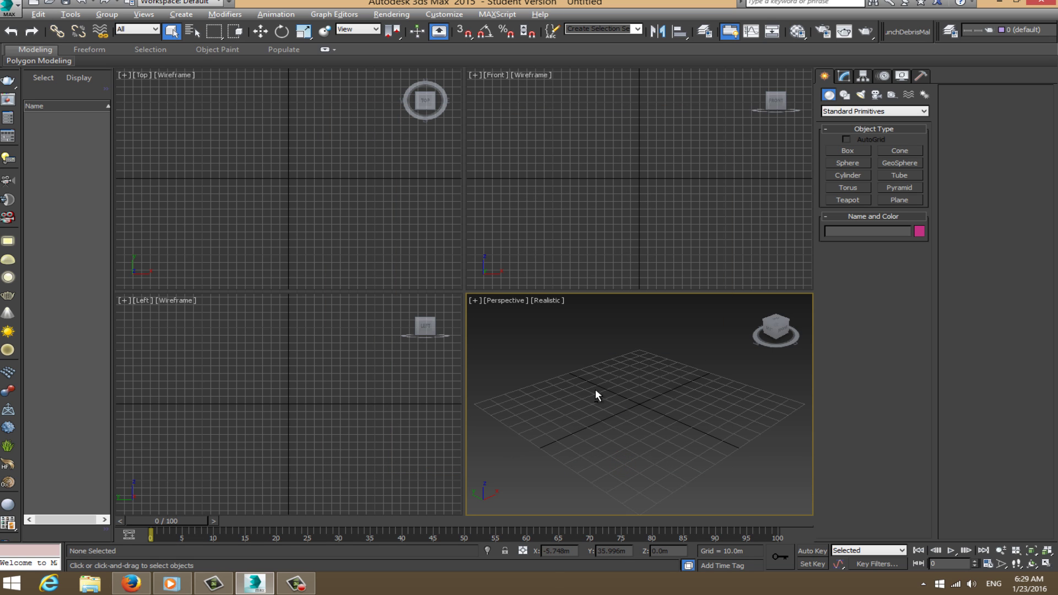
# Maximize the perspective view and create a box about 67 m wide, 57 m long and 25 m high.
pyautogui.hotkey('alt', 'w')
pyautogui.click(847, 150)
pyautogui.moveTo(474, 252); pyautogui.dragTo(446, 383)
pyautogui.click(449, 320)
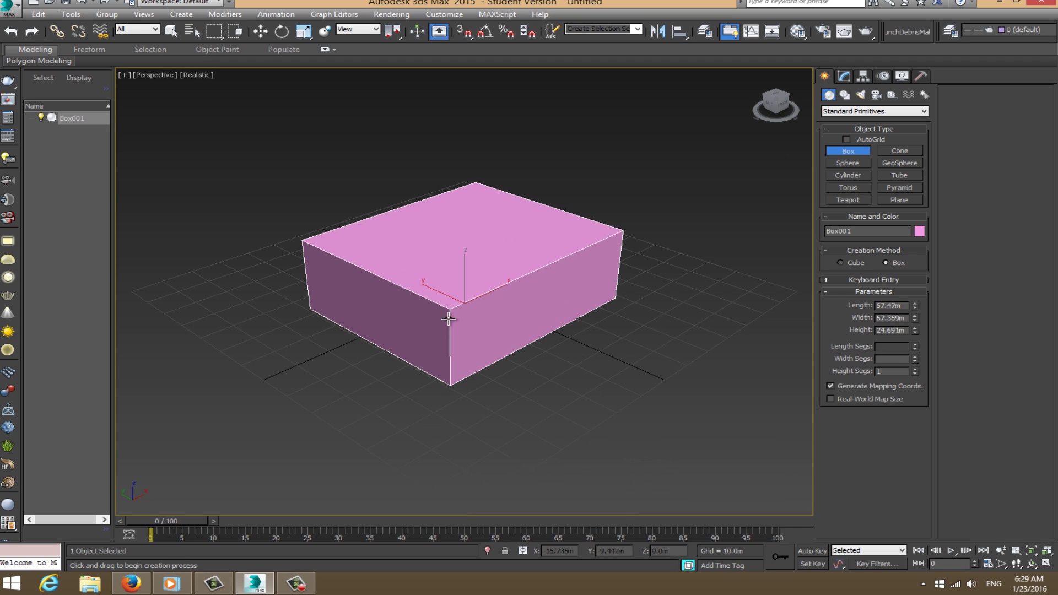
pyautogui.rightClick(448, 320)
# Convert the box to an Editable Poly.
pyautogui.rightClick(454, 301)
pyautogui.moveTo(559, 413)
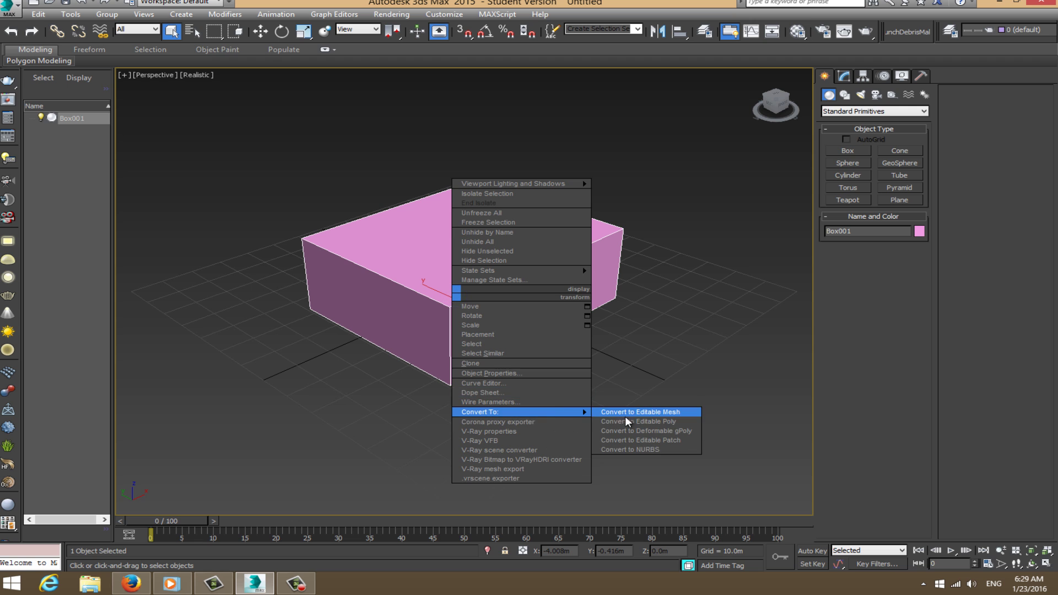
pyautogui.click(638, 421)
# Connect the box's edge rings in both horizontal directions with one segment each, dividing the top face into four.
pyautogui.press('2')
pyautogui.click(477, 281)
pyautogui.hotkey('alt', 'r')
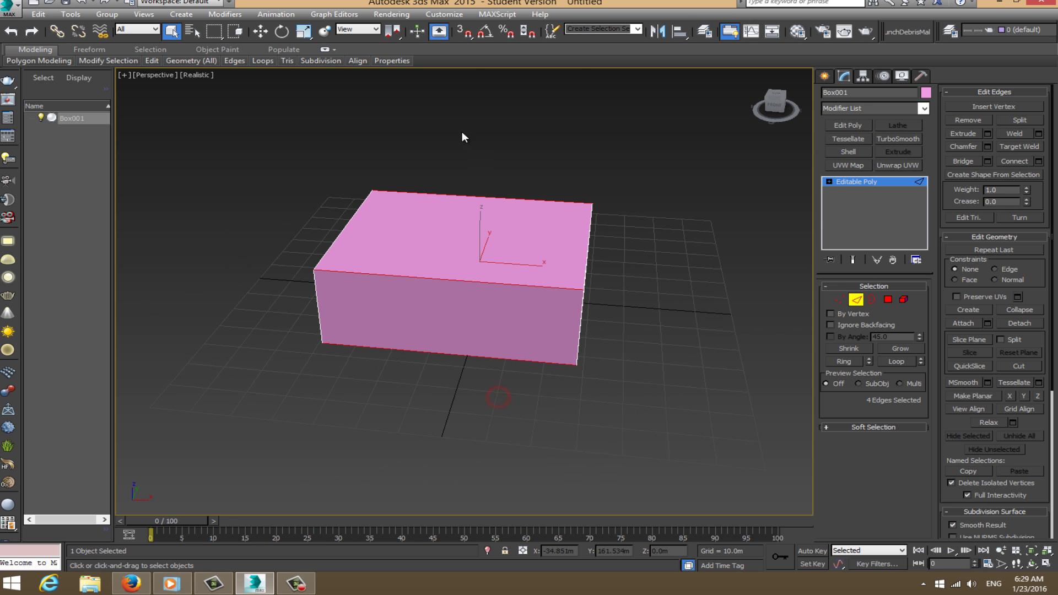
pyautogui.click(1038, 161)
pyautogui.click(473, 349)
pyautogui.keyDown('alt'); pyautogui.moveTo(538, 349); pyautogui.dragTo(469, 420, button='middle'); pyautogui.keyUp('alt')
pyautogui.click(457, 299)
pyautogui.hotkey('alt', 'r')
pyautogui.hotkey('ctrl', 'shift', 'e')
pyautogui.click(469, 349)
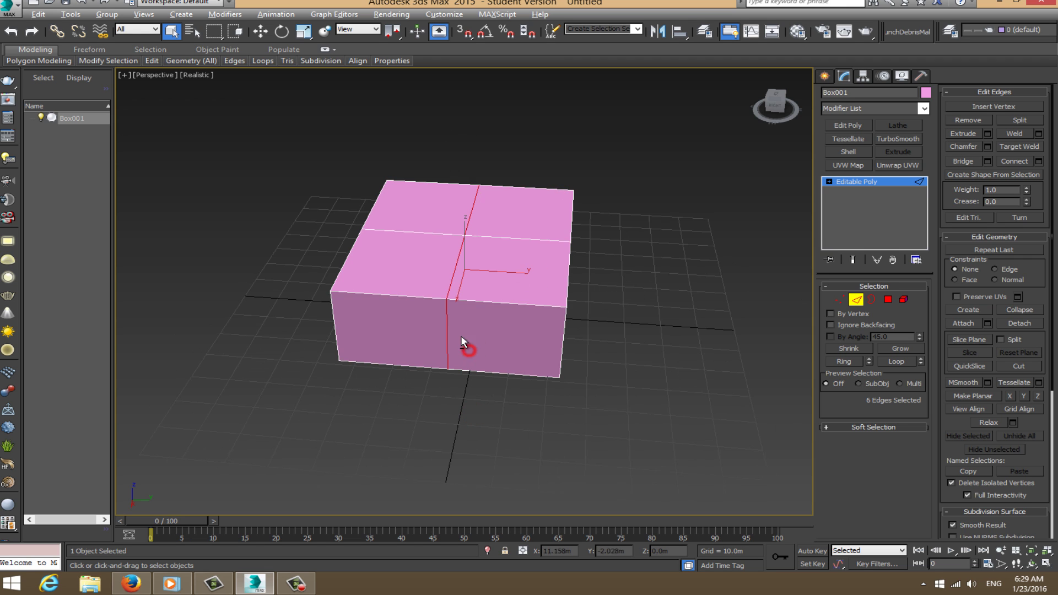
# Select one of the four top polygons of the box and leave polygon editing.
pyautogui.keyDown('alt'); pyautogui.moveTo(468, 350); pyautogui.dragTo(370, 347, button='middle'); pyautogui.keyUp('alt')
pyautogui.press('4')
pyautogui.click(395, 270)
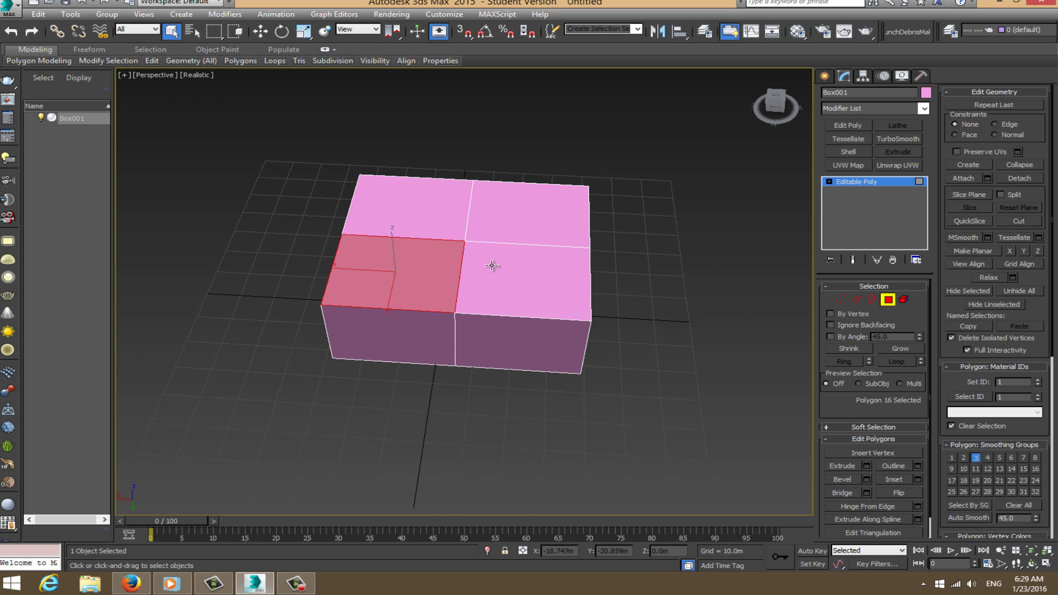
pyautogui.click(890, 302)
# Undo all the edits back through the creation of the box.
pyautogui.keyDown('alt'); pyautogui.moveTo(716, 264); pyautogui.dragTo(562, 266, button='middle'); pyautogui.keyUp('alt')
pyautogui.hotkey('ctrl', 'z')
pyautogui.hotkey('ctrl', 'z')
pyautogui.hotkey('ctrl', 'z')
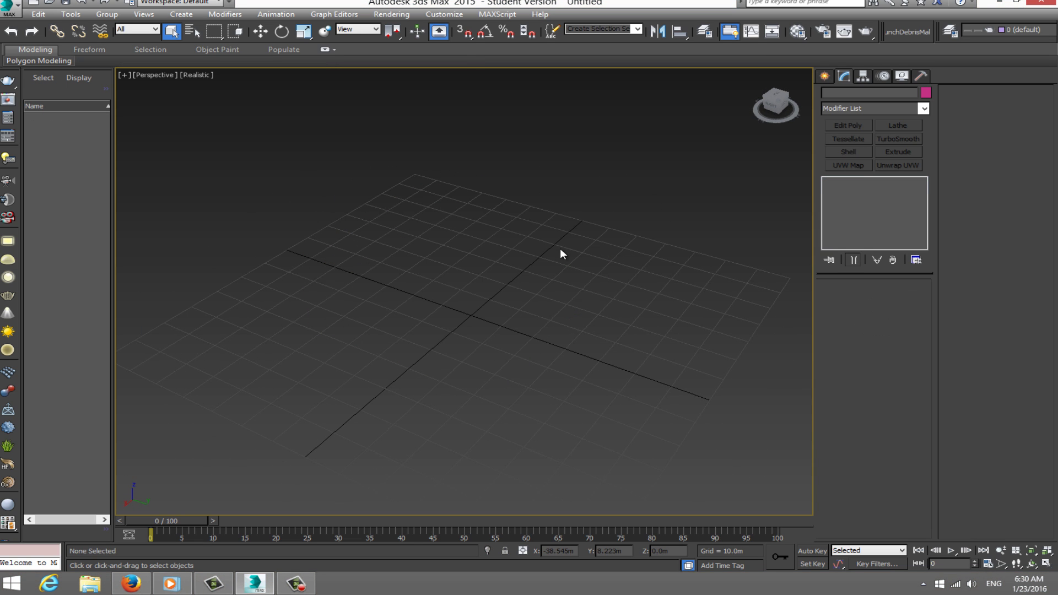
# Set the scene undo levels to 200 in the general preferences.
pyautogui.click(446, 14)
pyautogui.click(500, 199)
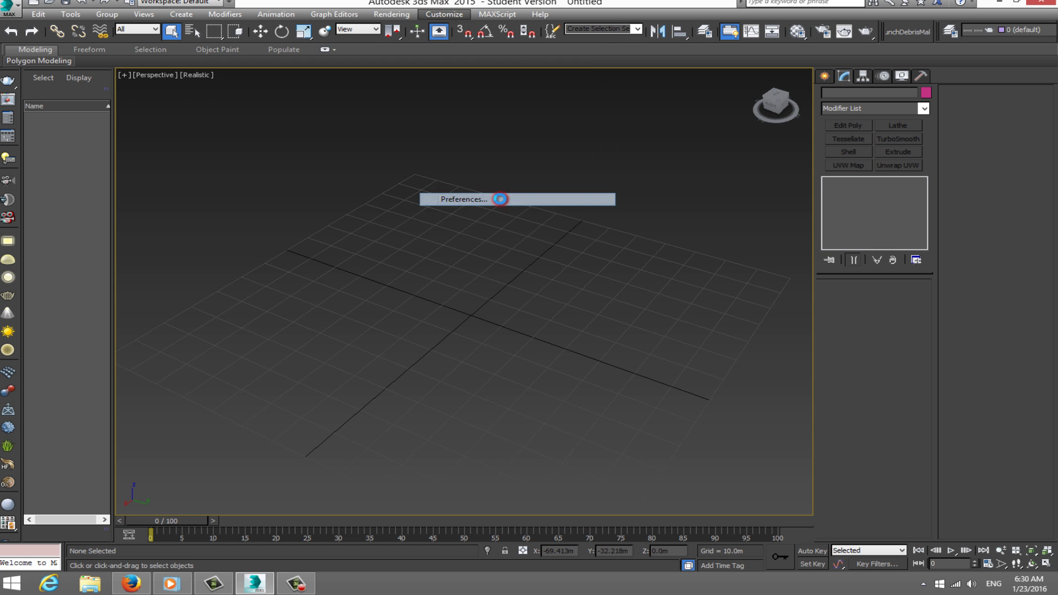
pyautogui.click(409, 161)
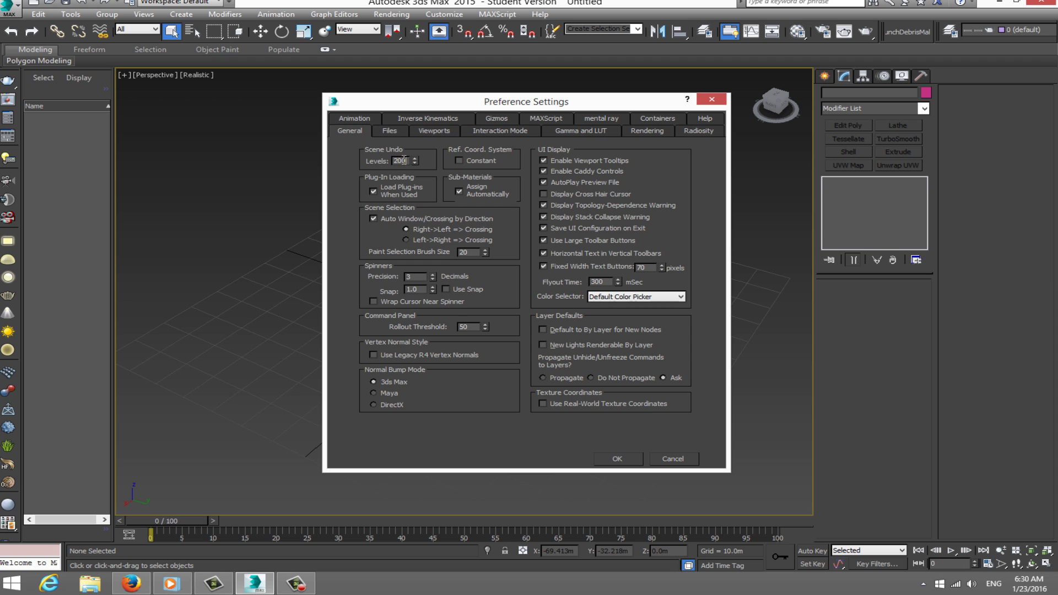
pyautogui.click(626, 458)
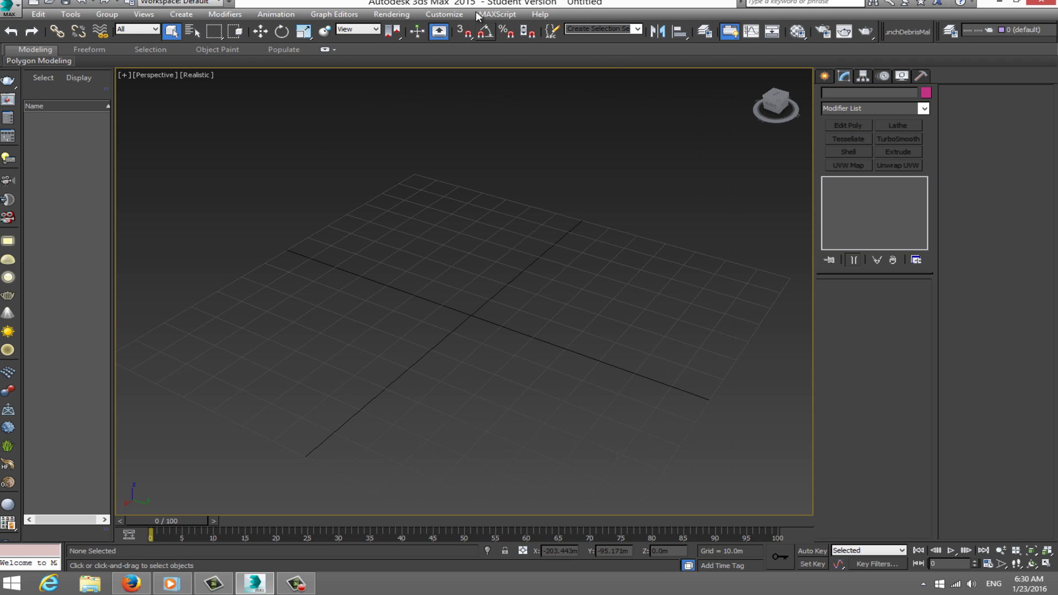
# Review the undo levels, the gamma and LUT settings and the viewport parameters in the preferences.
pyautogui.click(444, 14)
pyautogui.click(493, 200)
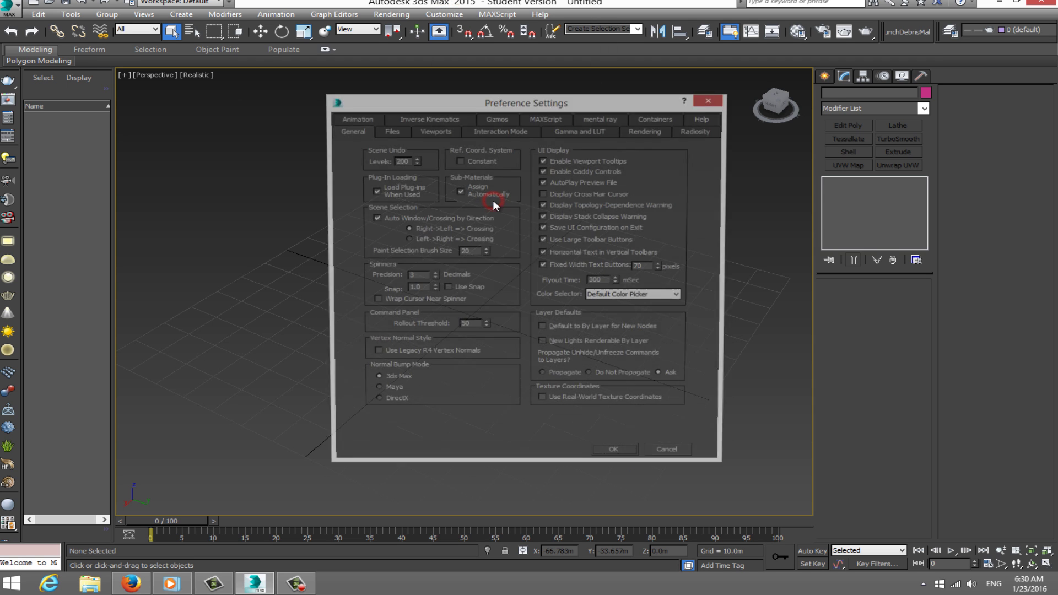
pyautogui.doubleClick(403, 161)
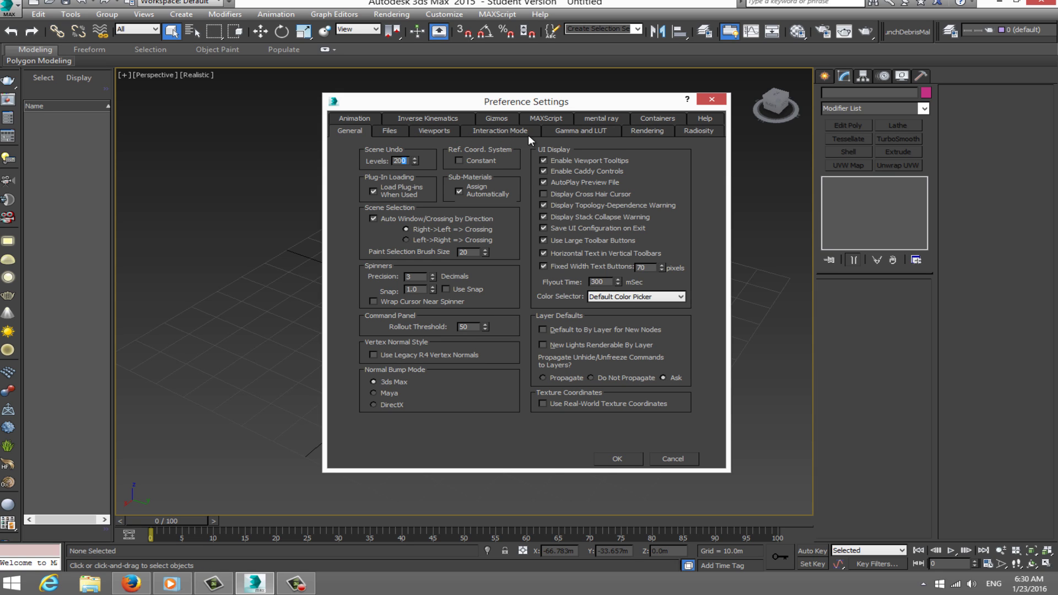
pyautogui.click(561, 130)
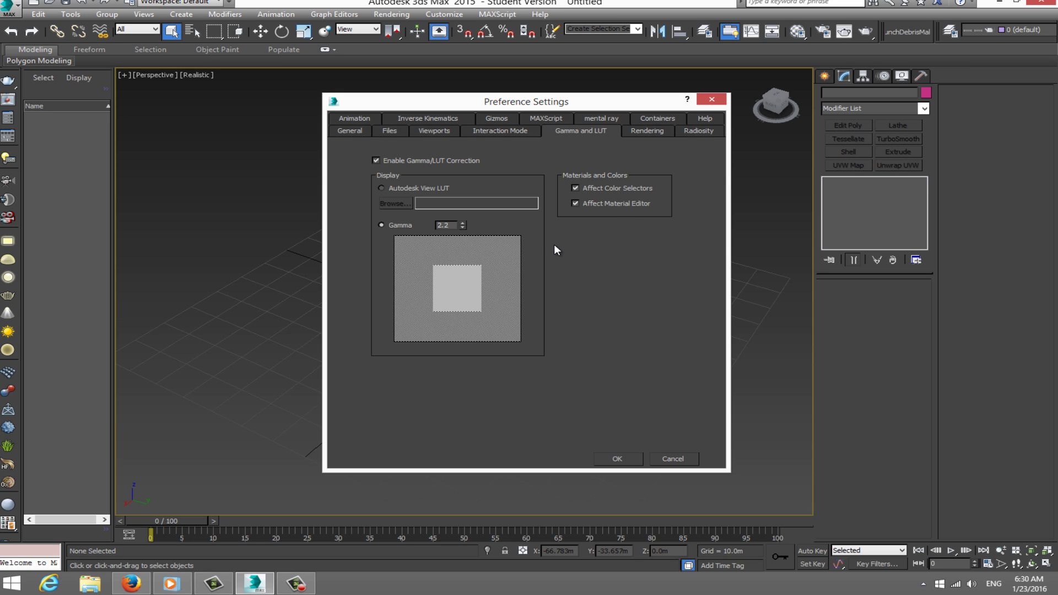
pyautogui.click(438, 131)
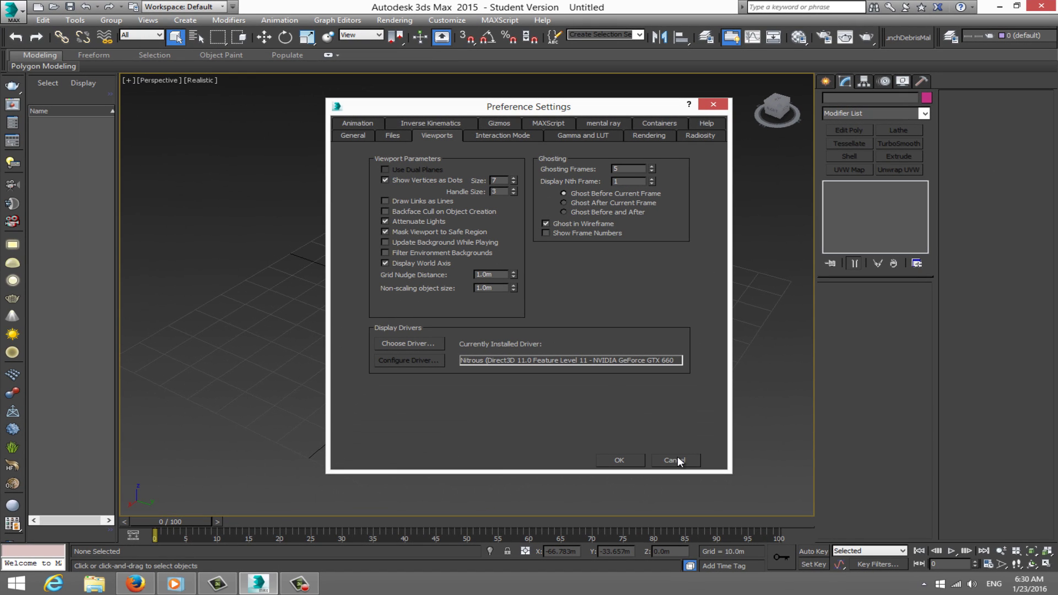
pyautogui.click(633, 460)
# Create a new box around the middle of the grid in the perspective view.
pyautogui.click(825, 82)
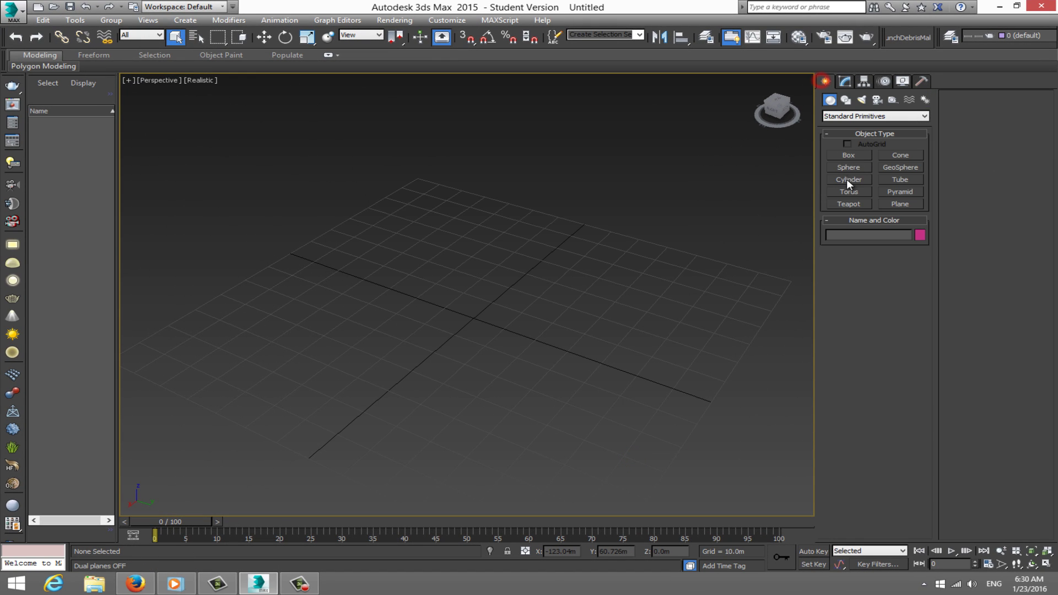
pyautogui.click(849, 156)
pyautogui.moveTo(449, 254); pyautogui.dragTo(508, 408)
pyautogui.click(485, 312)
# Convert the new box to an Editable Poly and start vertex editing.
pyautogui.rightClick(485, 289)
pyautogui.moveTo(595, 410)
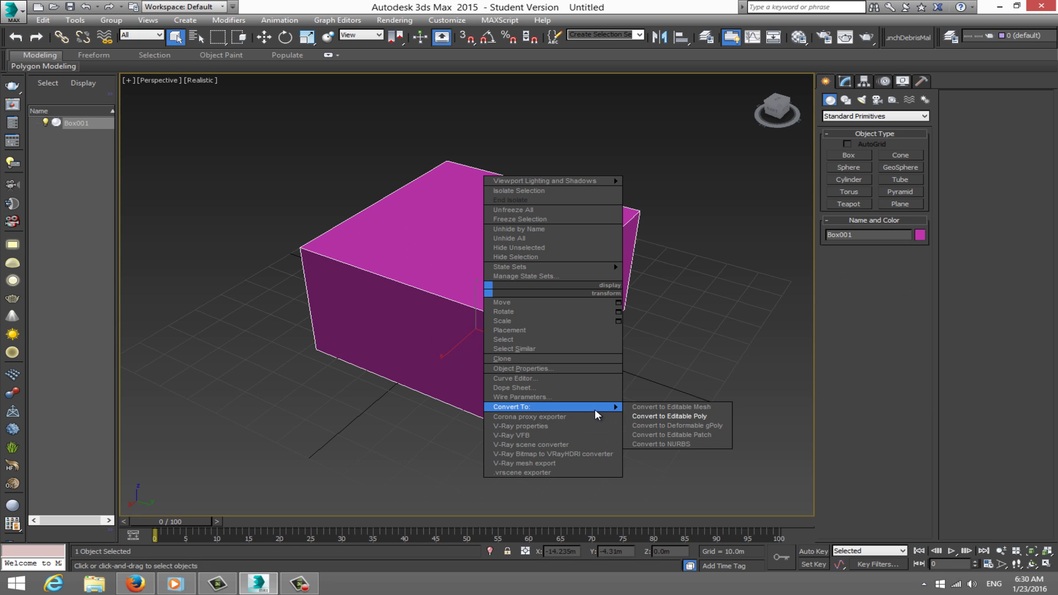
pyautogui.click(666, 416)
pyautogui.keyDown('alt'); pyautogui.moveTo(664, 415); pyautogui.dragTo(584, 395, button='middle'); pyautogui.keyUp('alt')
pyautogui.press('1')
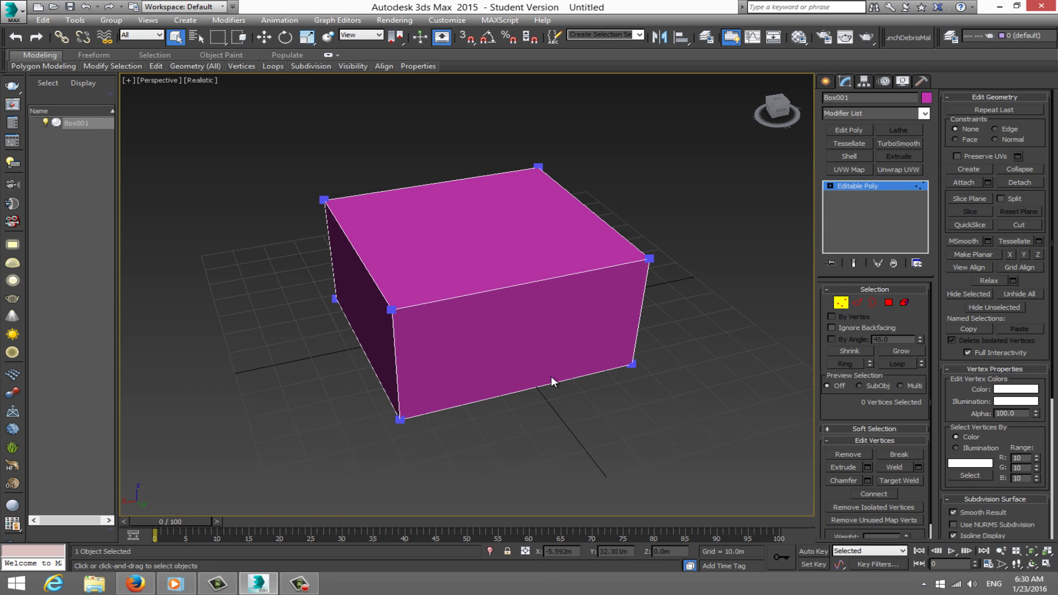
# Examine the vertex dots on the box's corners up close and leave vertex editing.
pyautogui.click(842, 301)
pyautogui.moveTo(383, 326)
pyautogui.keyDown('alt'); pyautogui.mouseDown(button='middle')
pyautogui.moveTo(316, 278)
pyautogui.moveTo(352, 278)
pyautogui.mouseUp(button='middle'); pyautogui.keyUp('alt')
pyautogui.scroll(6, 342, 270)
pyautogui.scroll(-4, 364, 267)
pyautogui.click(841, 303)
# Set the size of vertices shown as dots to 2 in the viewport preferences.
pyautogui.click(447, 19)
pyautogui.click(484, 203)
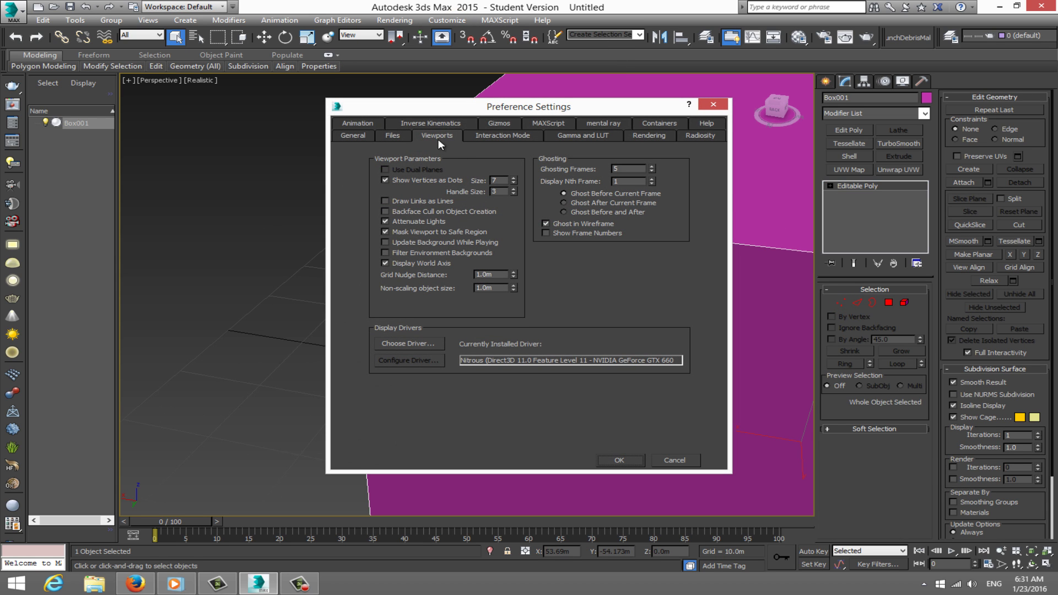
pyautogui.click(495, 180)
pyautogui.click(619, 460)
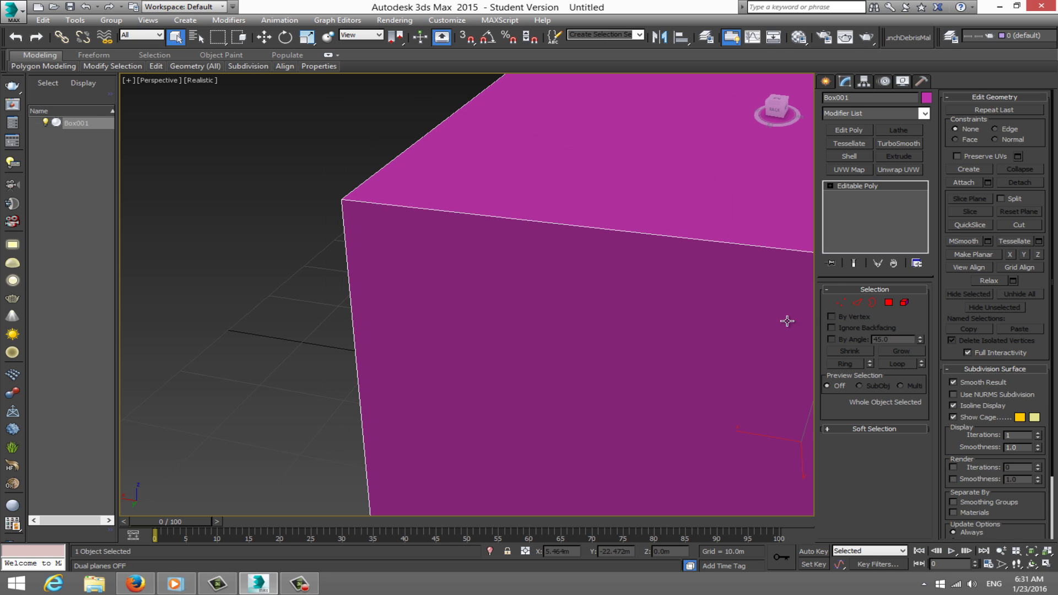
# Select a top corner vertex of the box and examine its dot size from near and far.
pyautogui.click(835, 304)
pyautogui.click(335, 195)
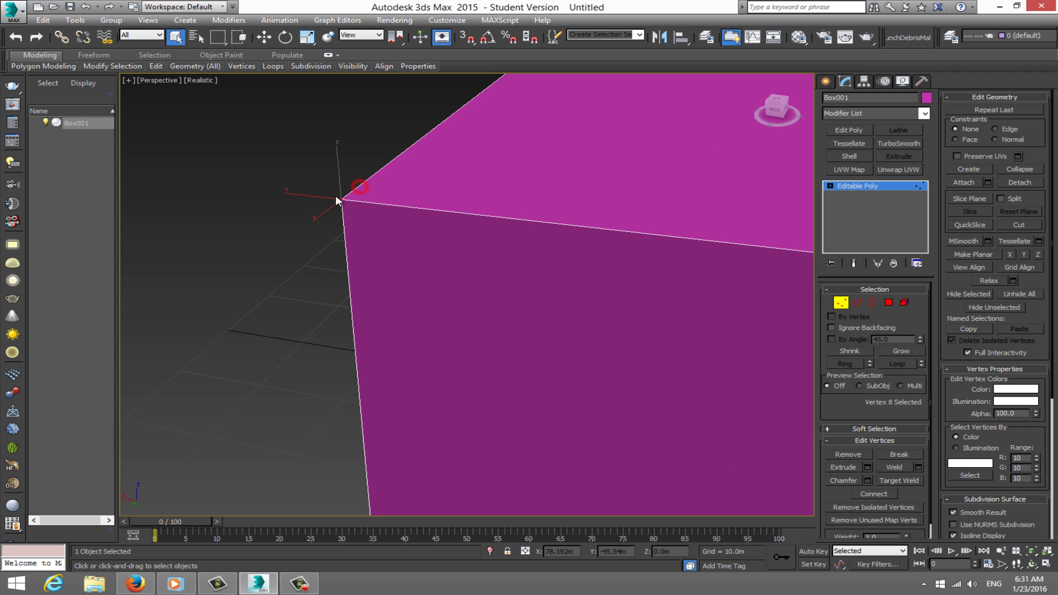
pyautogui.scroll(4, 335, 195)
pyautogui.moveTo(338, 198)
pyautogui.mouseDown(button='middle')
pyautogui.moveTo(349, 205)
pyautogui.moveTo(312, 211)
pyautogui.moveTo(327, 213)
pyautogui.mouseUp(button='middle')
pyautogui.scroll(-3, 395, 226)
pyautogui.scroll(-4, 437, 231)
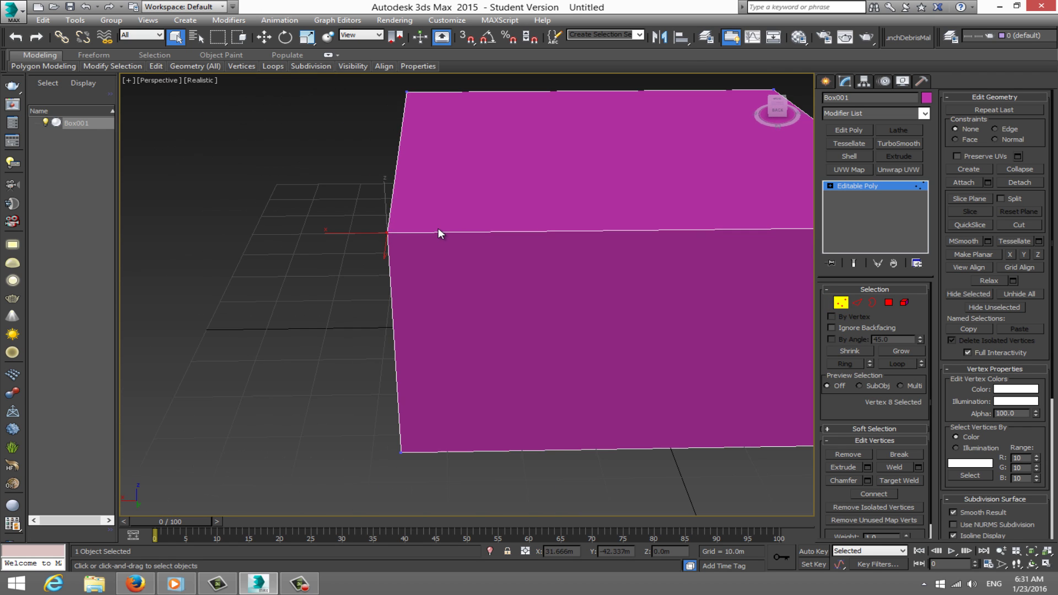
pyautogui.moveTo(424, 233); pyautogui.dragTo(357, 237, button='middle')
# Connect the ring of edges running across the box with 3 segments.
pyautogui.press('2')
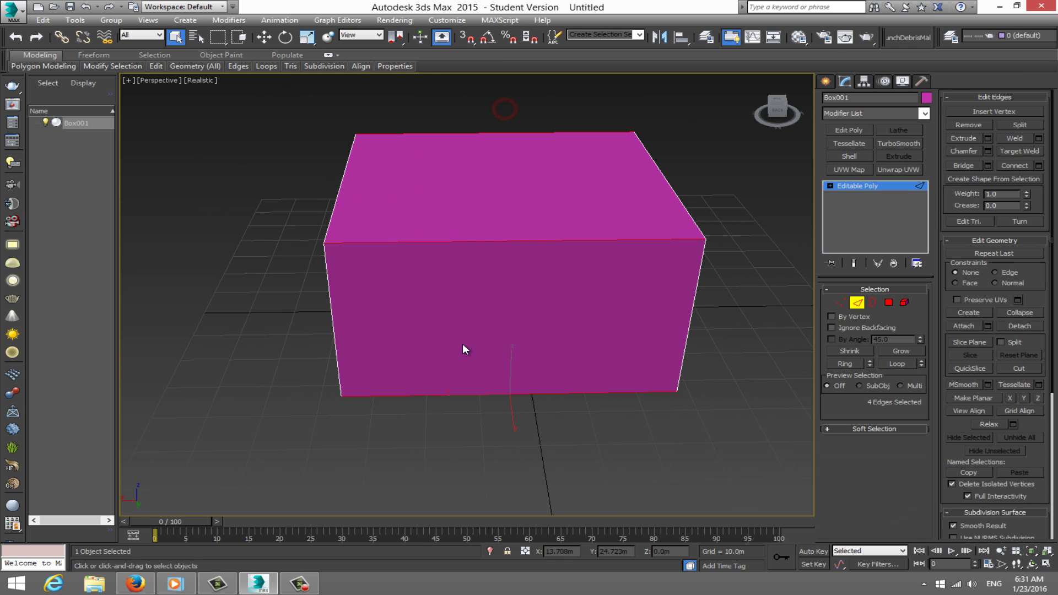
pyautogui.hotkey('ctrl', 'shift', 'e')
pyautogui.moveTo(477, 301); pyautogui.dragTo(480, 297)
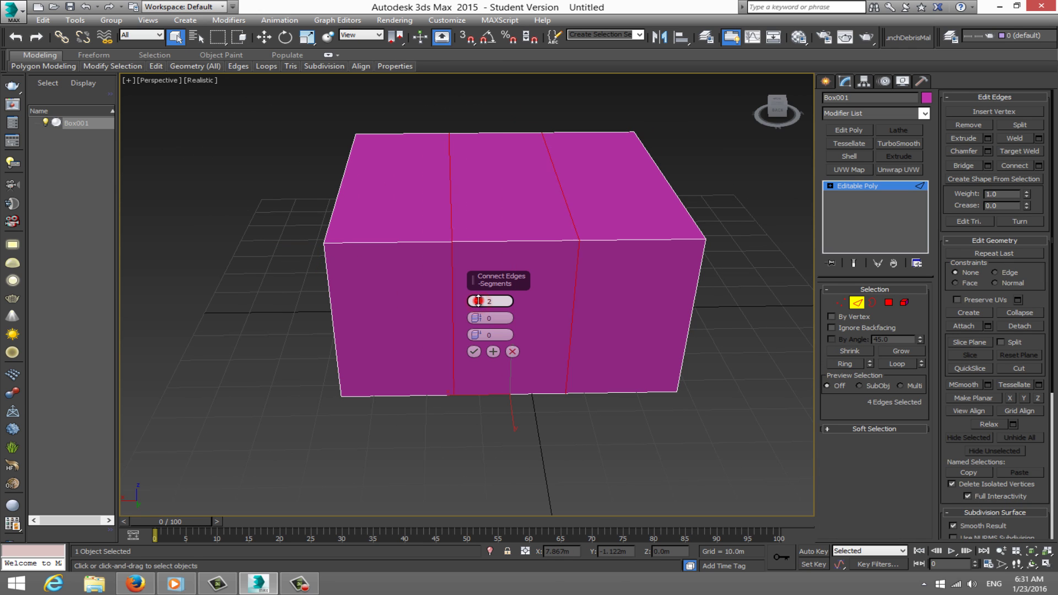
pyautogui.click(473, 351)
# Show the box in wireframe and connect the perpendicular edge ring with 3 segments to form a four-by-four grid.
pyautogui.press('1')
pyautogui.moveTo(478, 352)
pyautogui.keyDown('alt'); pyautogui.mouseDown(button='middle')
pyautogui.moveTo(600, 389)
pyautogui.moveTo(513, 349)
pyautogui.moveTo(549, 336)
pyautogui.moveTo(557, 360)
pyautogui.moveTo(520, 368)
pyautogui.moveTo(540, 301)
pyautogui.moveTo(477, 156)
pyautogui.moveTo(468, 177)
pyautogui.moveTo(492, 97)
pyautogui.mouseUp(button='middle'); pyautogui.keyUp('alt')
pyautogui.press('F3')
pyautogui.press('2')
pyautogui.hotkey('ctrl', 'shift', 'e')
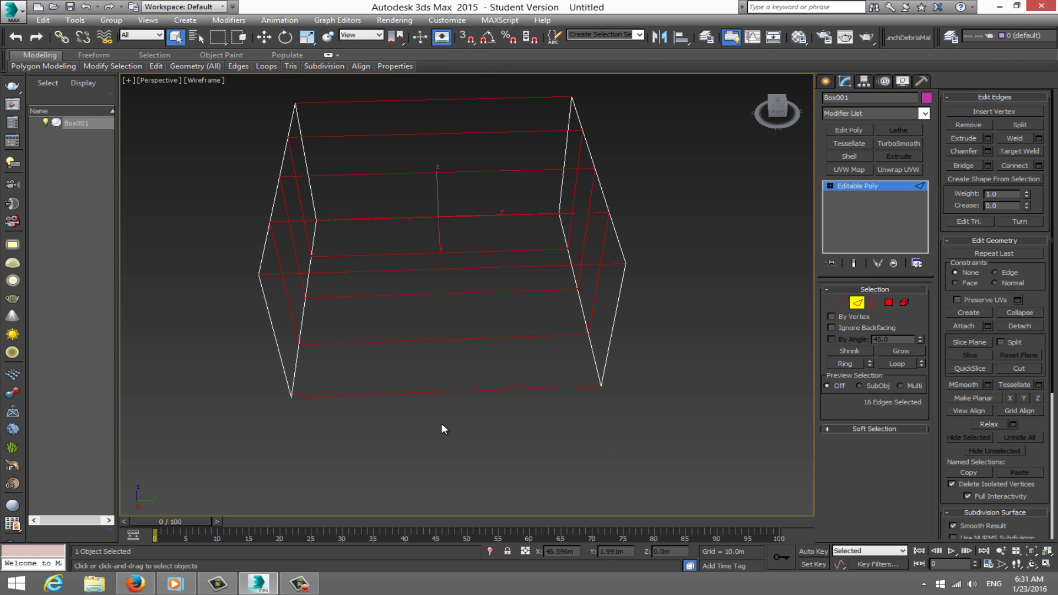
pyautogui.click(474, 354)
# Select two vertices near the middle of the wireframe box with a selection window.
pyautogui.press('1')
pyautogui.keyDown('alt'); pyautogui.moveTo(584, 353); pyautogui.dragTo(432, 203, button='middle'); pyautogui.keyUp('alt')
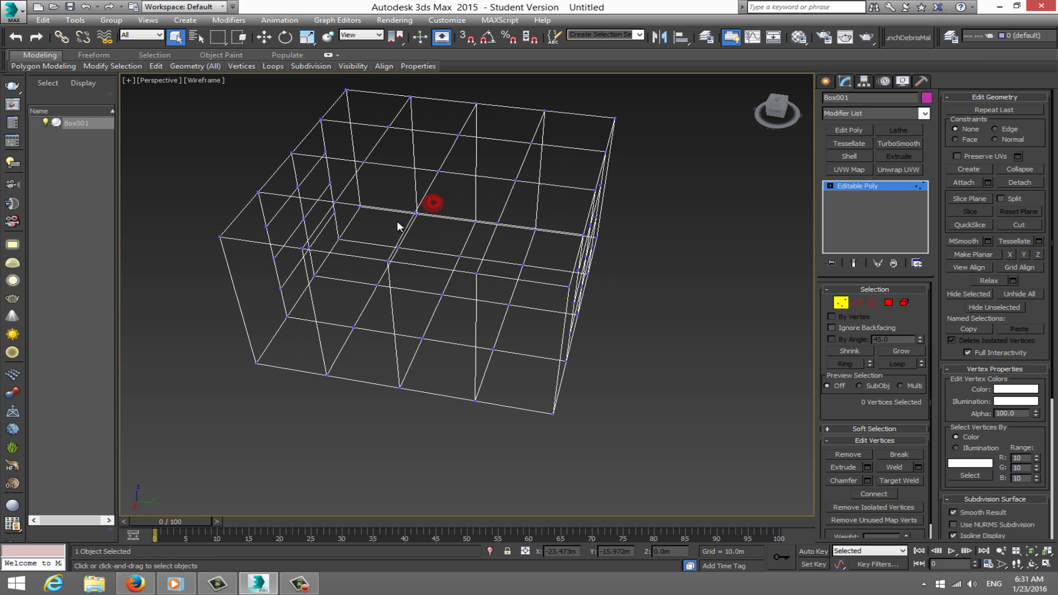
pyautogui.moveTo(429, 209); pyautogui.dragTo(410, 222)
pyautogui.keyDown('alt'); pyautogui.moveTo(422, 220); pyautogui.dragTo(426, 214, button='middle'); pyautogui.keyUp('alt')
# Set the size of vertices shown as dots to 7 in the viewport preferences.
pyautogui.click(462, 20)
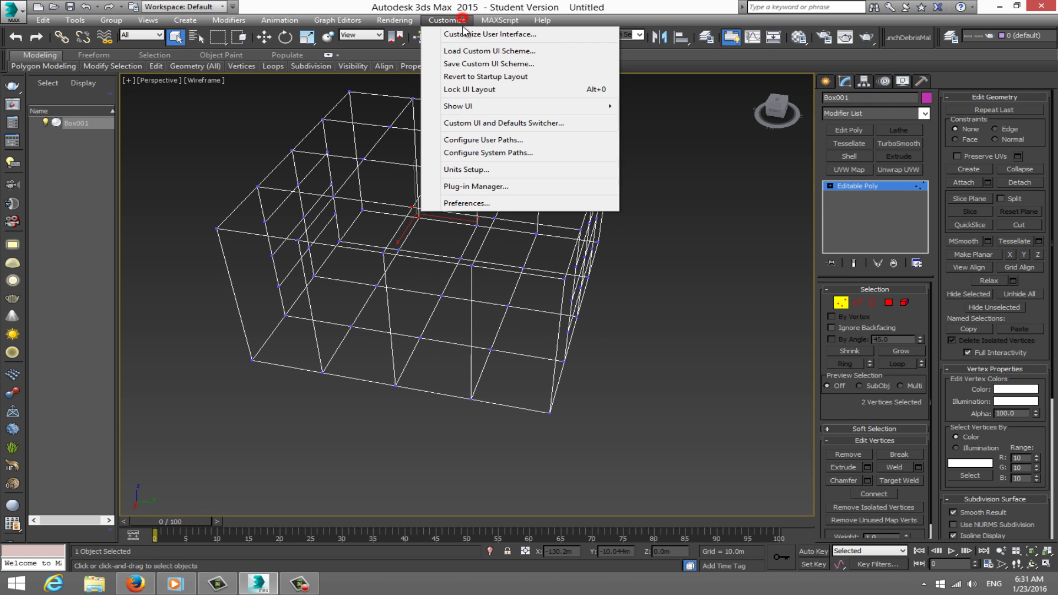
pyautogui.click(479, 203)
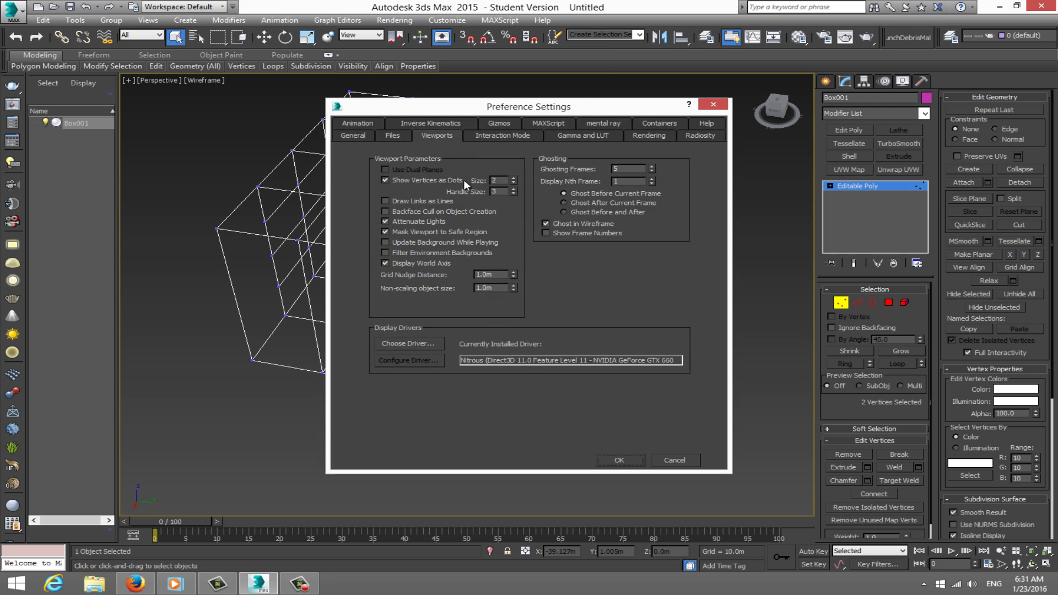
pyautogui.doubleClick(495, 180)
pyautogui.write('7')
pyautogui.press('Return')
pyautogui.click(620, 461)
# Return the view to realistic shading, leave vertex editing and delete the box.
pyautogui.moveTo(564, 355)
pyautogui.keyDown('alt'); pyautogui.mouseDown(button='middle')
pyautogui.moveTo(519, 331)
pyautogui.moveTo(470, 334)
pyautogui.moveTo(445, 303)
pyautogui.moveTo(483, 309)
pyautogui.mouseUp(button='middle'); pyautogui.keyUp('alt')
pyautogui.press('F3')
pyautogui.click(841, 303)
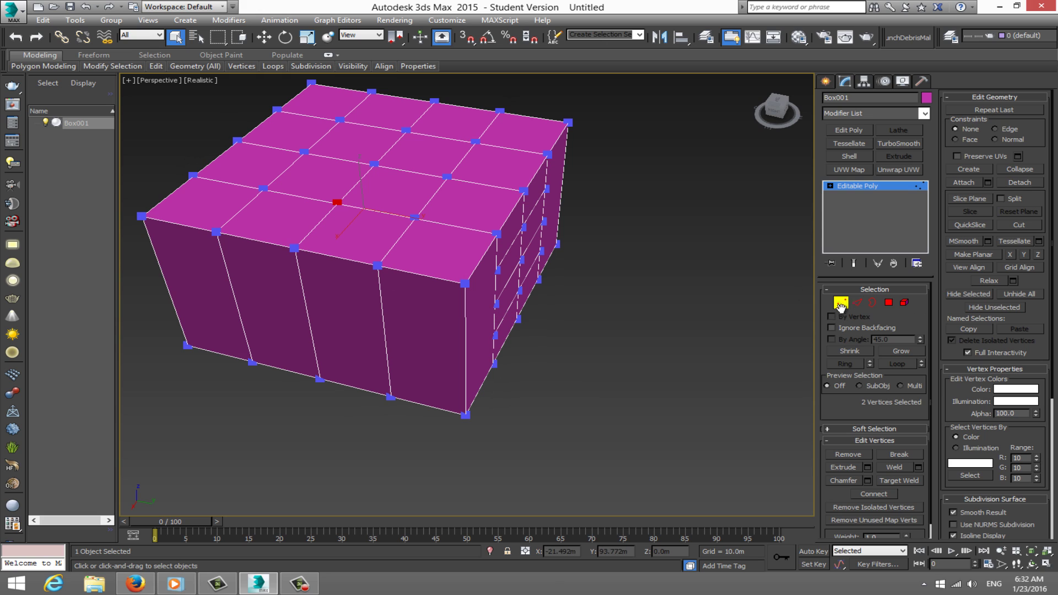
pyautogui.click(840, 302)
pyautogui.press('Delete')
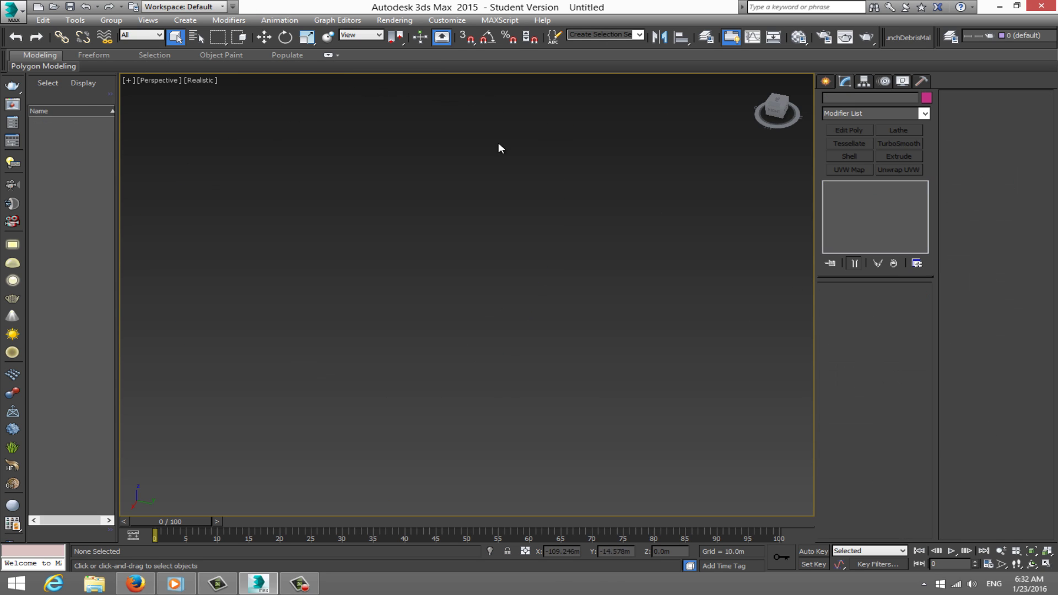
# Open the Material Editor and switch it to the Slate Material Editor.
pyautogui.press('m')
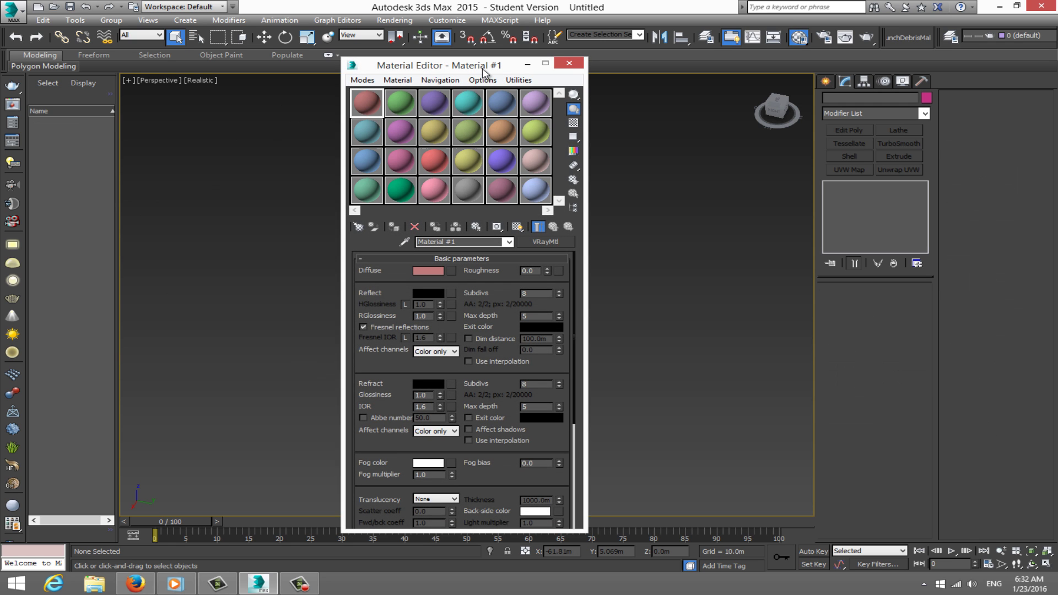
pyautogui.moveTo(455, 75); pyautogui.dragTo(224, 67)
pyautogui.click(134, 76)
pyautogui.click(165, 90)
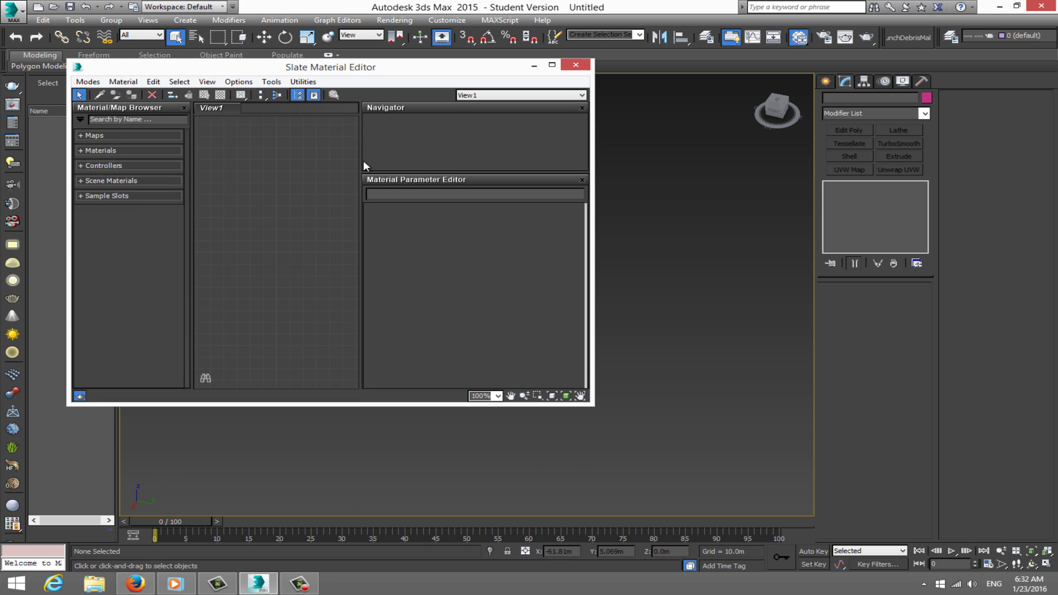
# Enlarge the Slate Material Editor window and switch to the Compact Material Editor.
pyautogui.moveTo(592, 405); pyautogui.dragTo(835, 495)
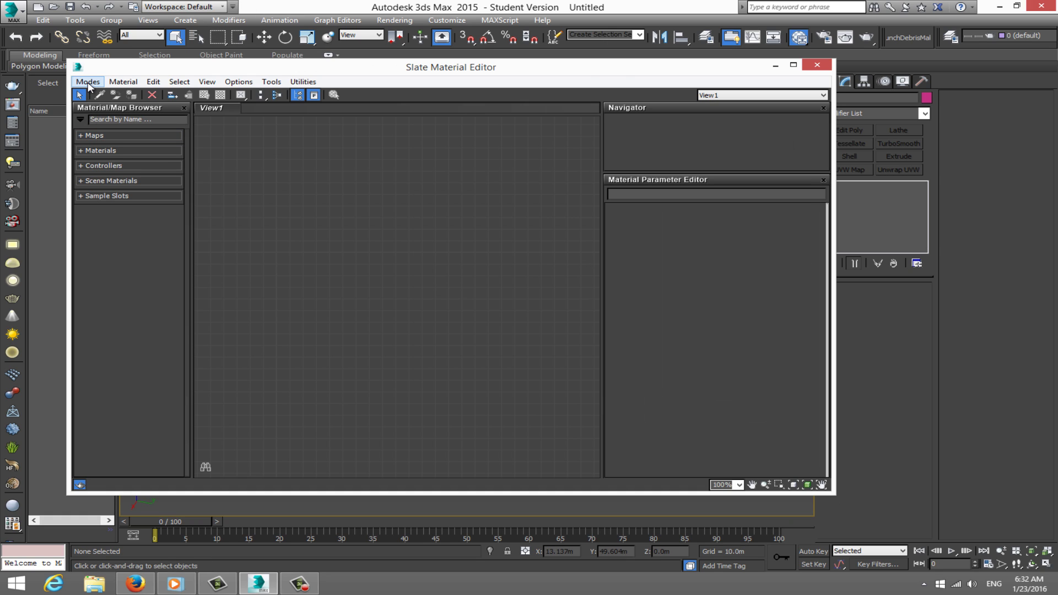
pyautogui.click(88, 82)
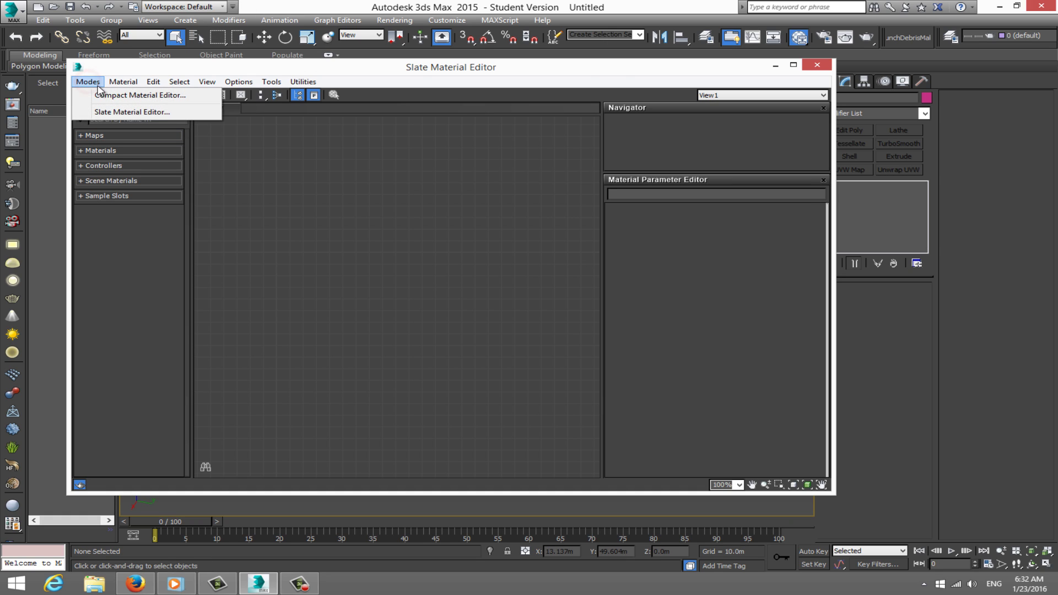
pyautogui.click(140, 97)
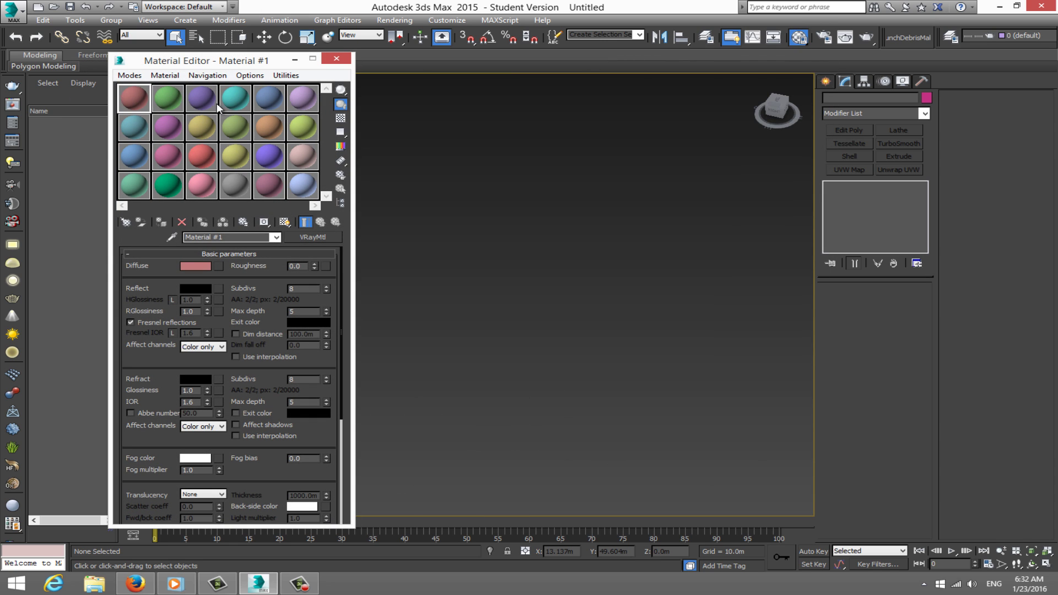
# Switch to the Slate Material Editor and back to the Compact Material Editor.
pyautogui.click(125, 76)
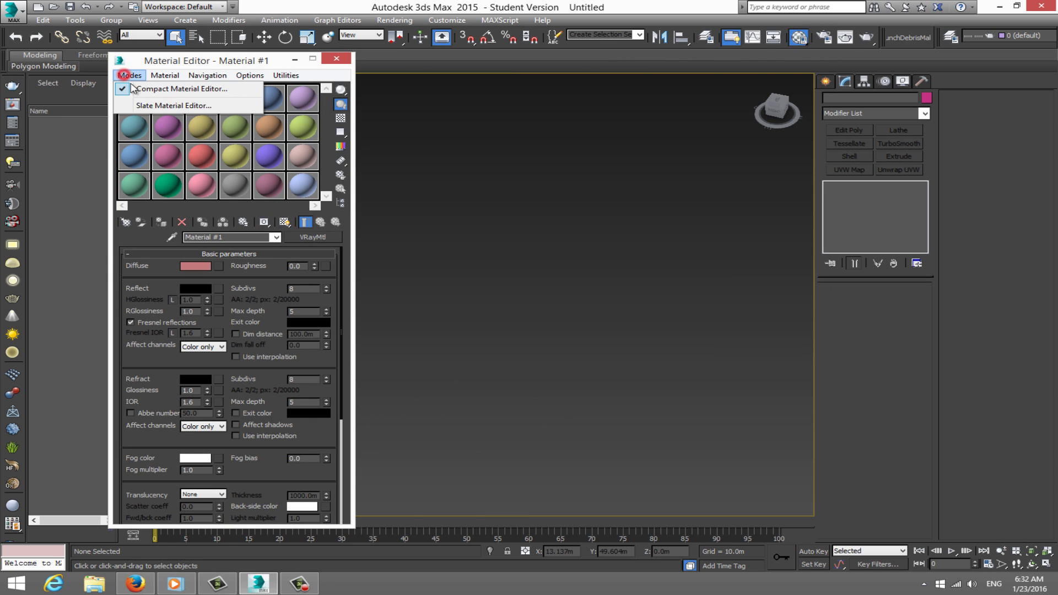
pyautogui.click(149, 106)
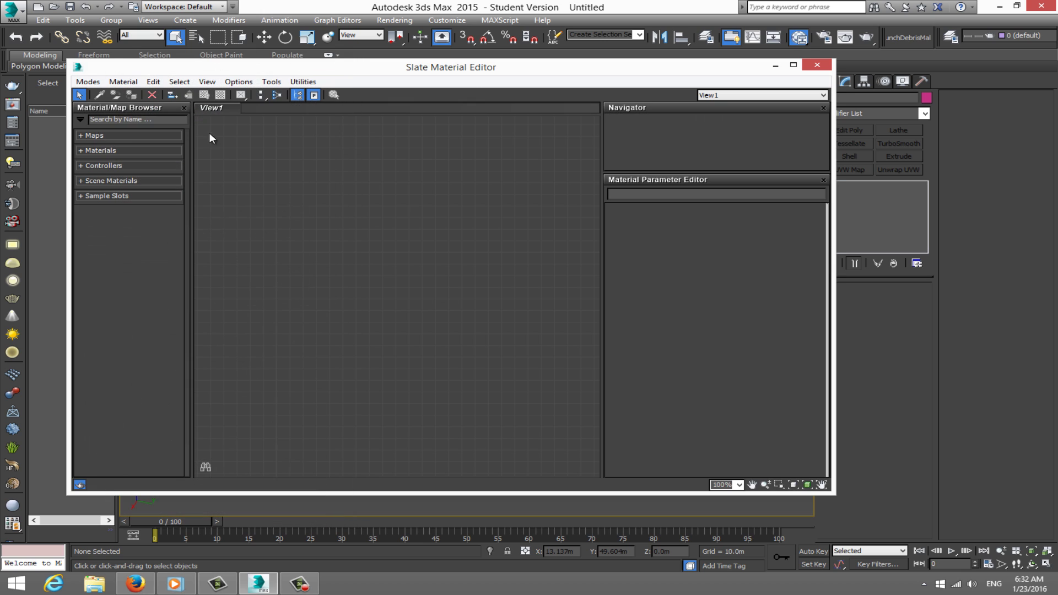
pyautogui.click(99, 83)
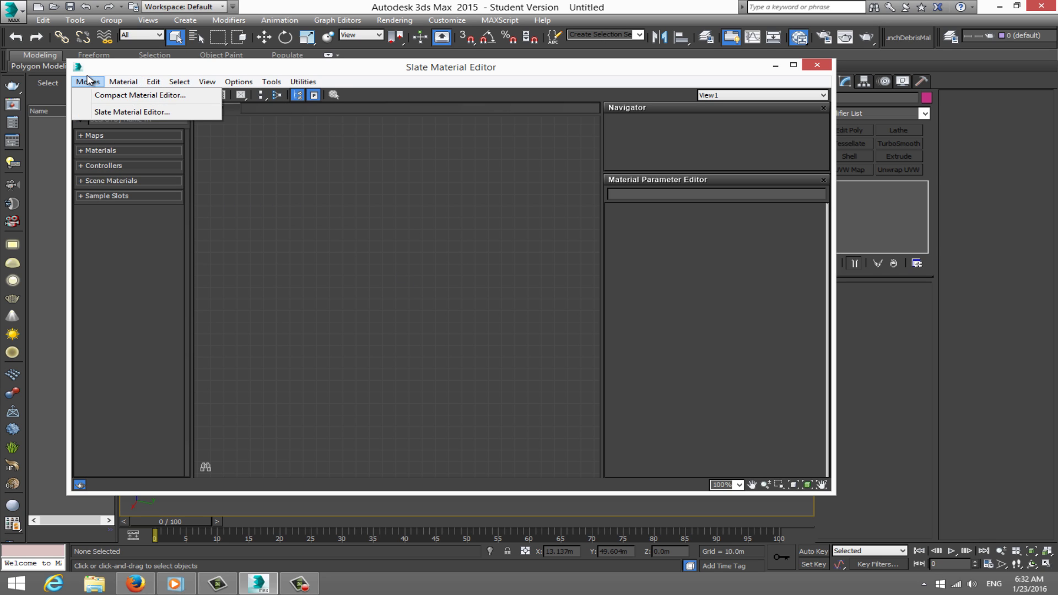
pyautogui.click(109, 94)
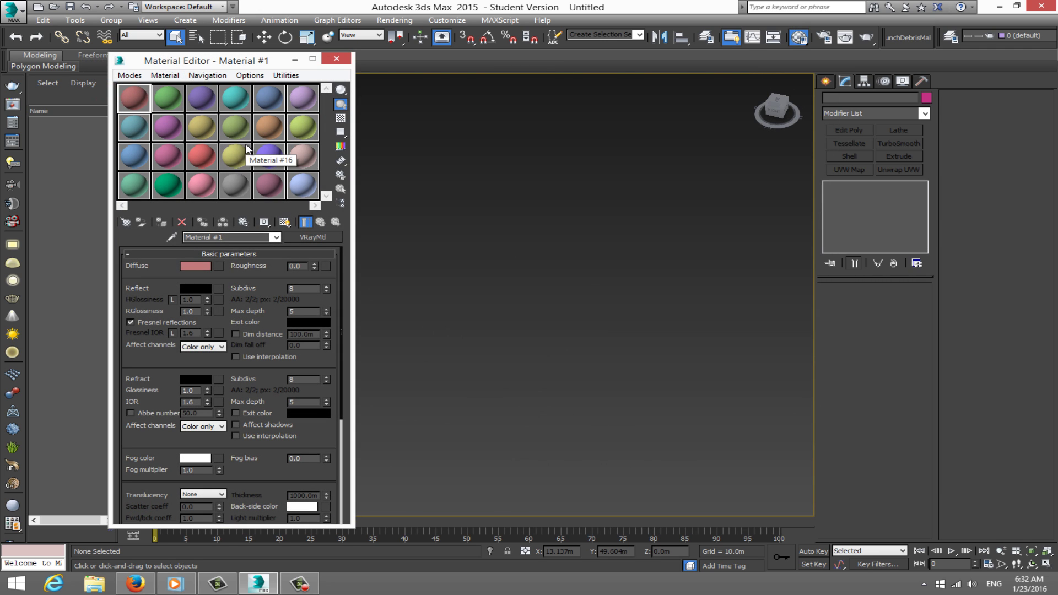
# Select the green material slot, check its sample layout options and cycle the display to 3 X 2 sample windows.
pyautogui.click(173, 97)
pyautogui.rightClick(173, 97)
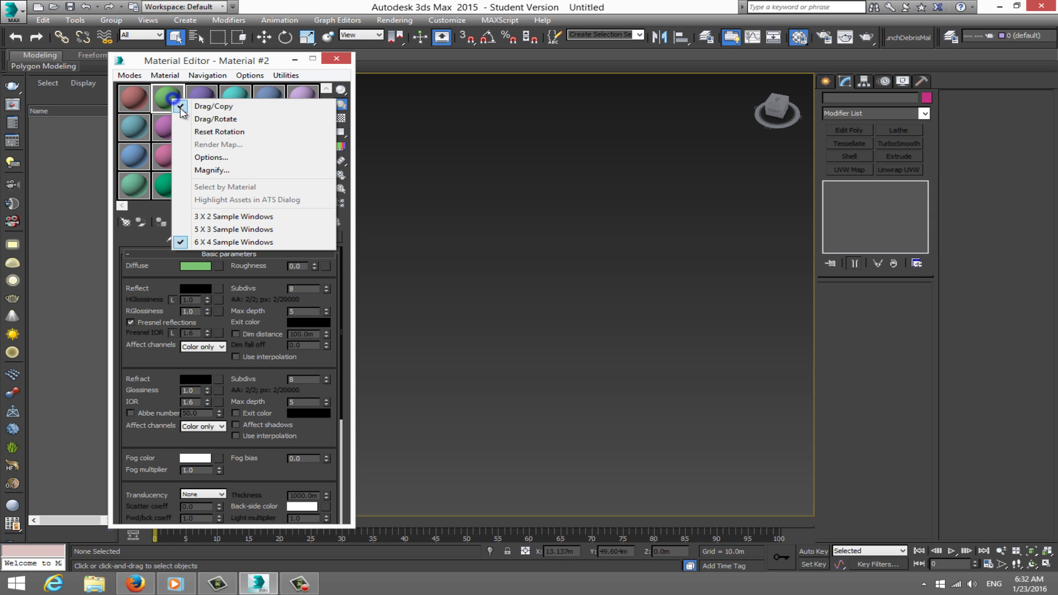
pyautogui.click(234, 241)
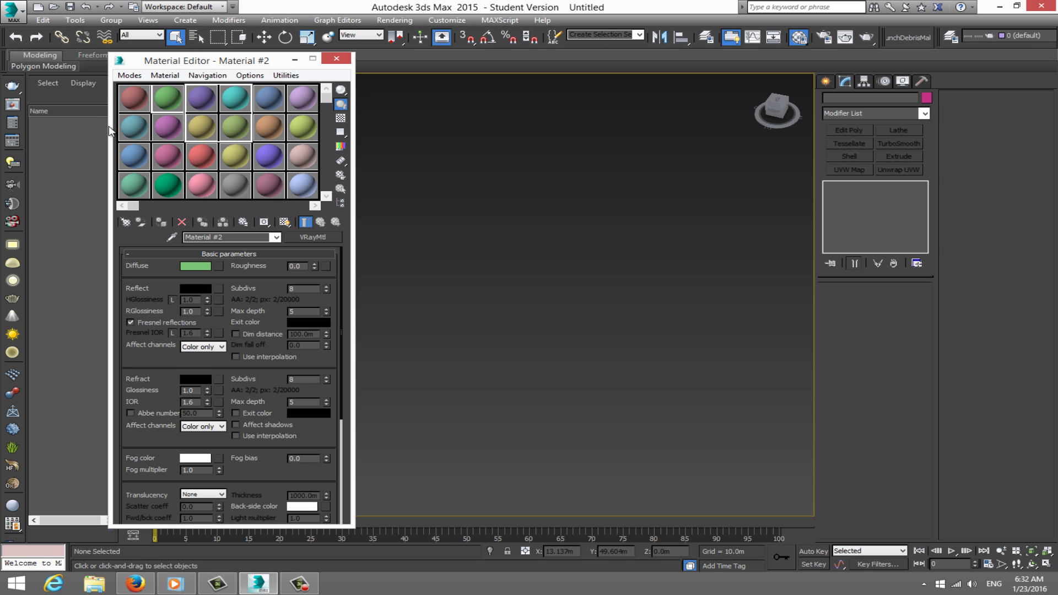
pyautogui.press('x')
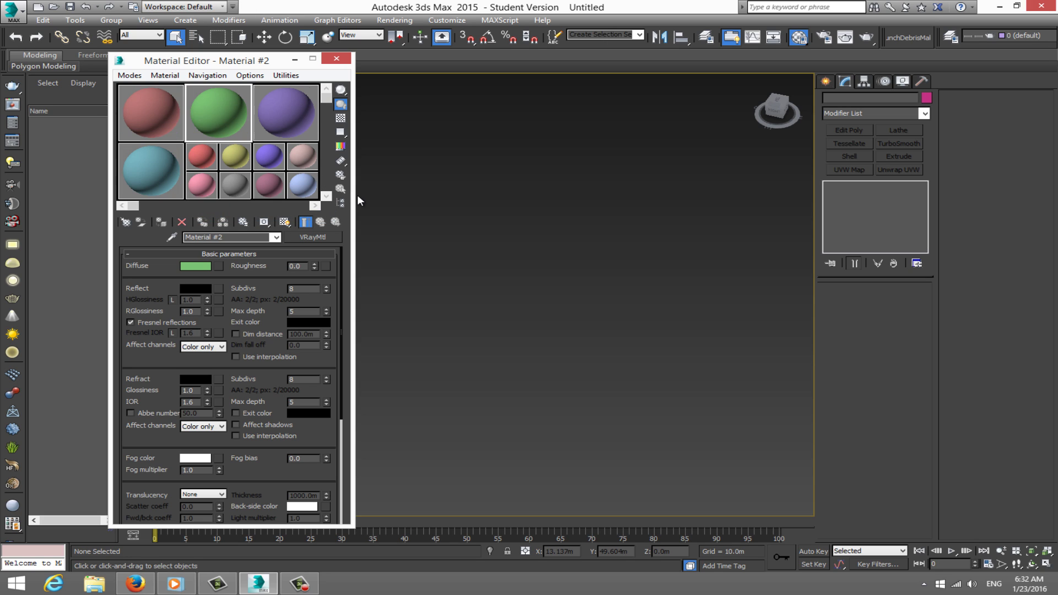
# Select the first red material slot and set the layout to 6 X 4 sample windows.
pyautogui.click(158, 101)
pyautogui.rightClick(157, 101)
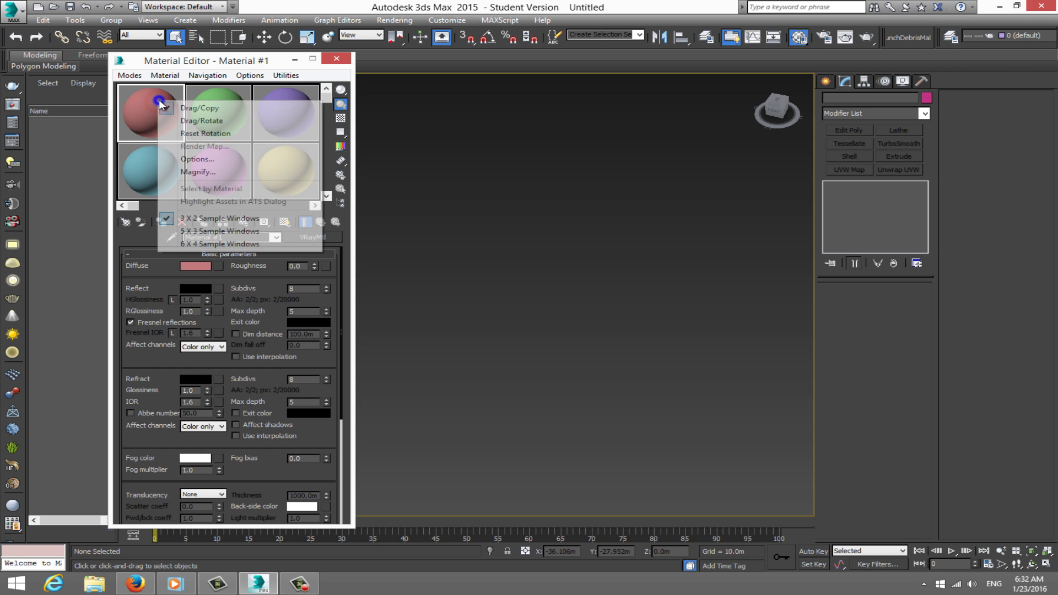
pyautogui.click(234, 245)
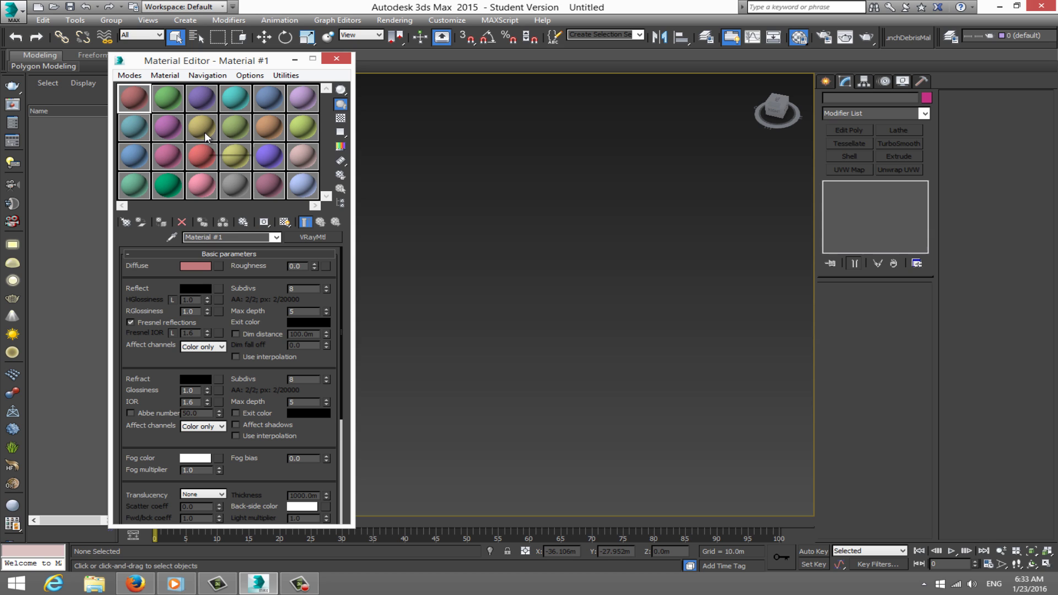
# Copy the light blue material from the last slot onto the two neighbouring slots in the same row.
pyautogui.click(275, 190)
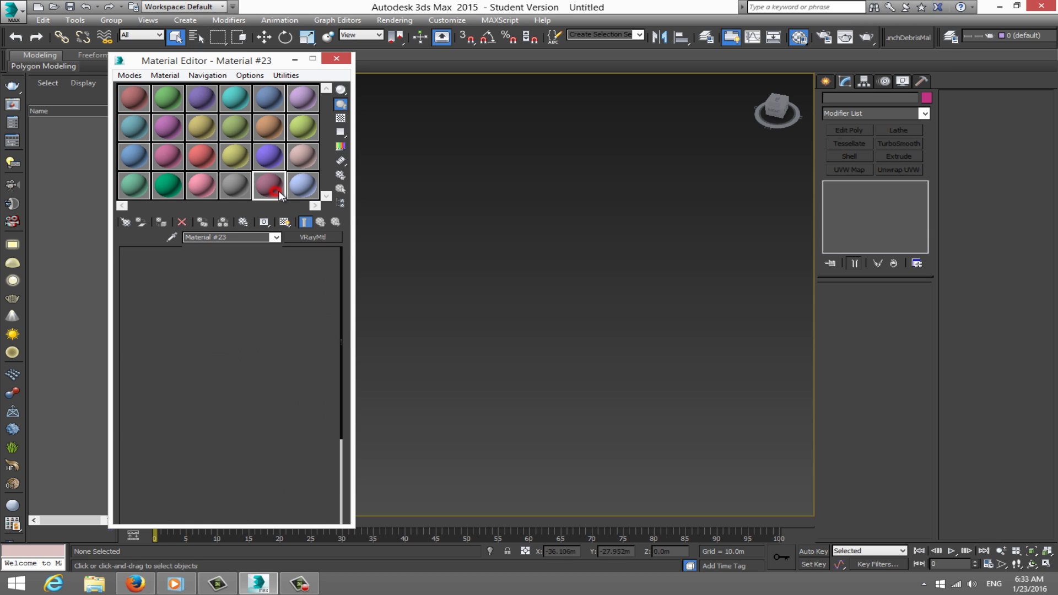
pyautogui.click(270, 187)
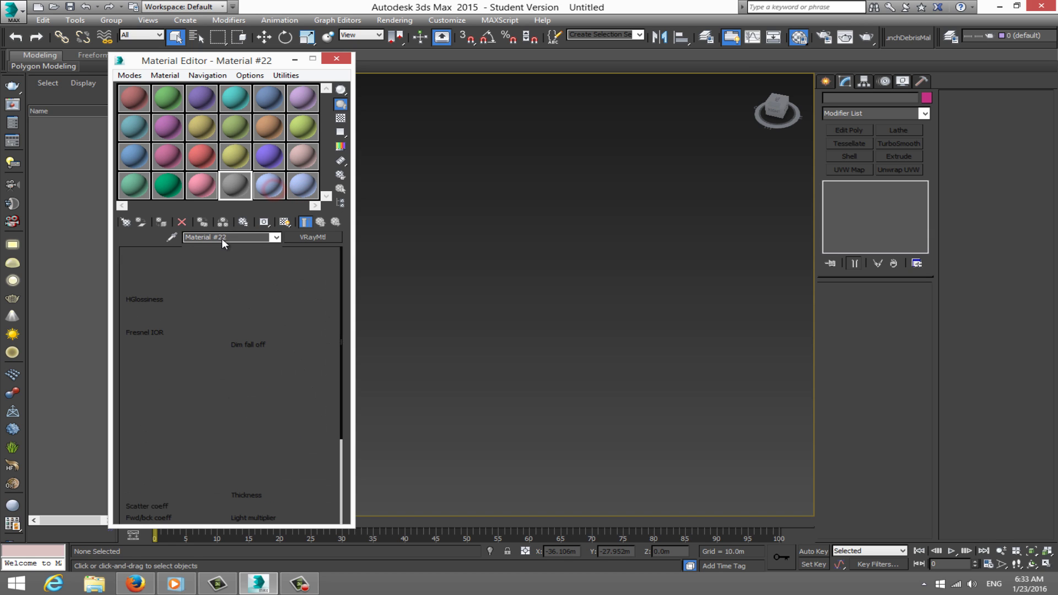
pyautogui.click(237, 238)
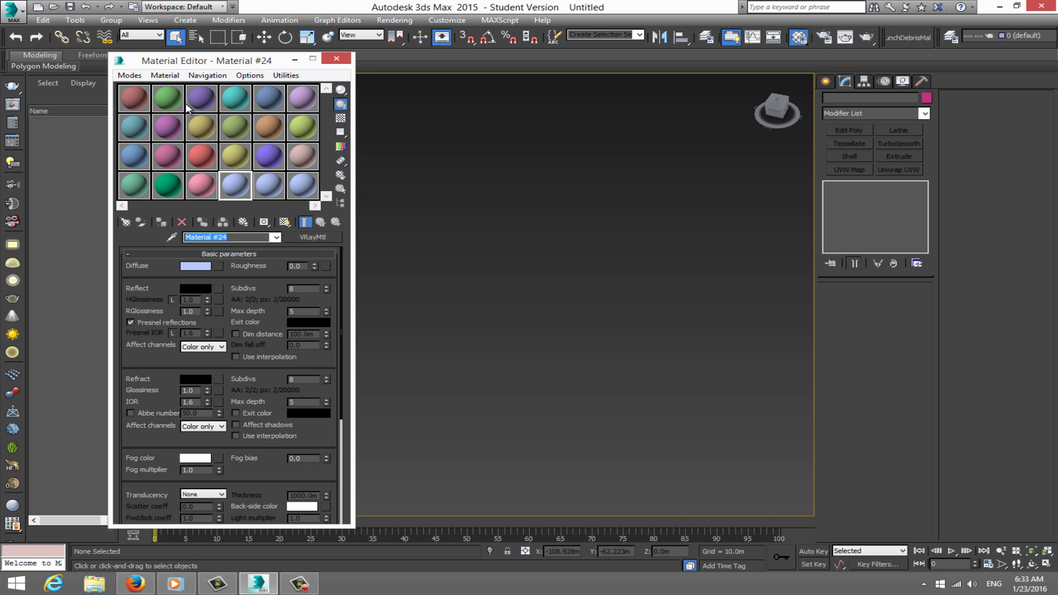
# Change the yellow material in the second row from VRayMtl to the Standard material type and close the Material Editor.
pyautogui.click(226, 100)
pyautogui.click(197, 131)
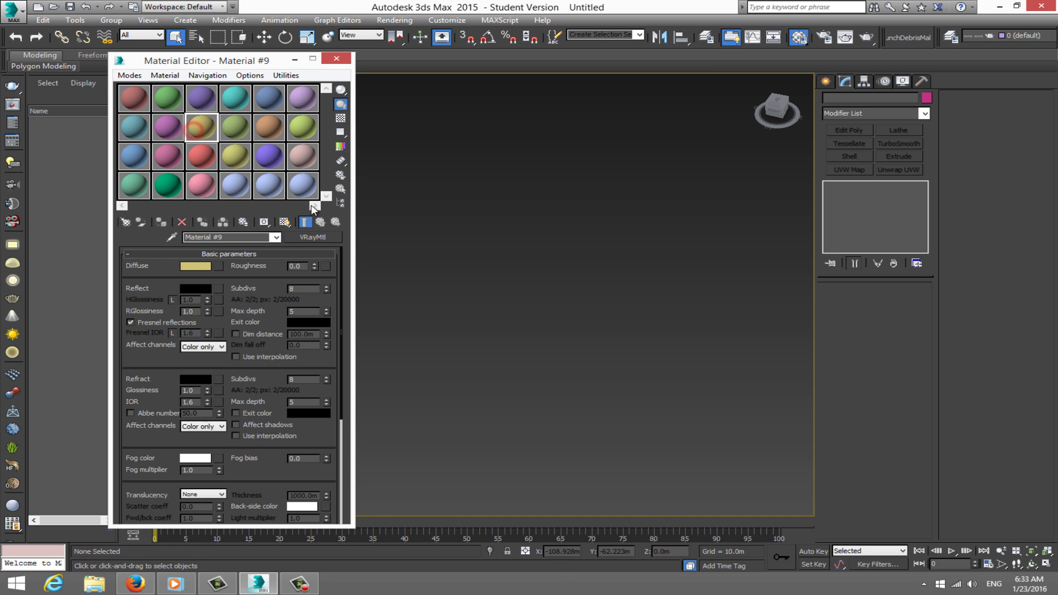
pyautogui.click(312, 236)
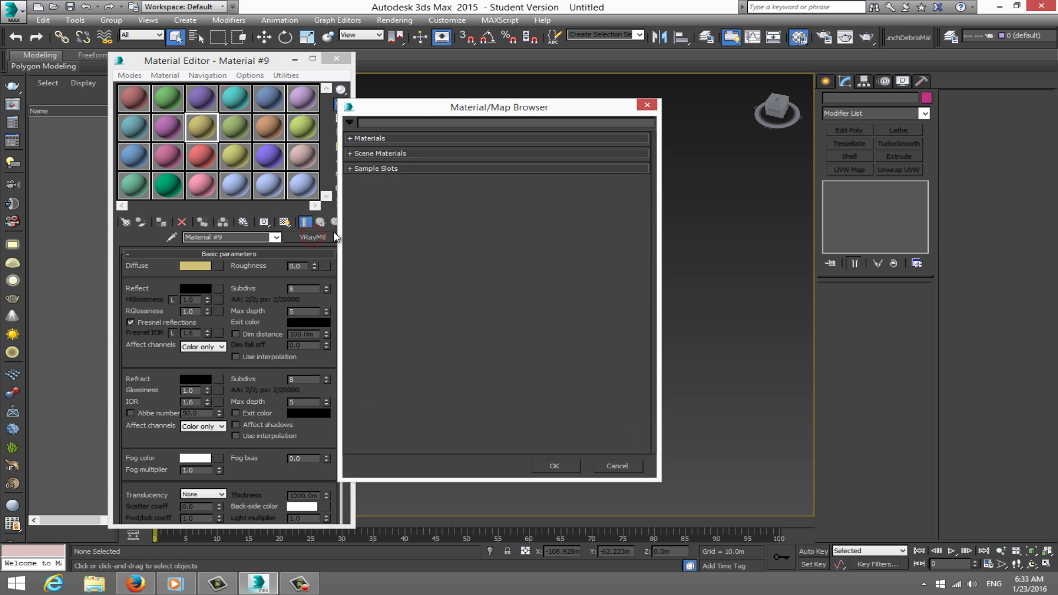
pyautogui.click(351, 138)
pyautogui.click(357, 166)
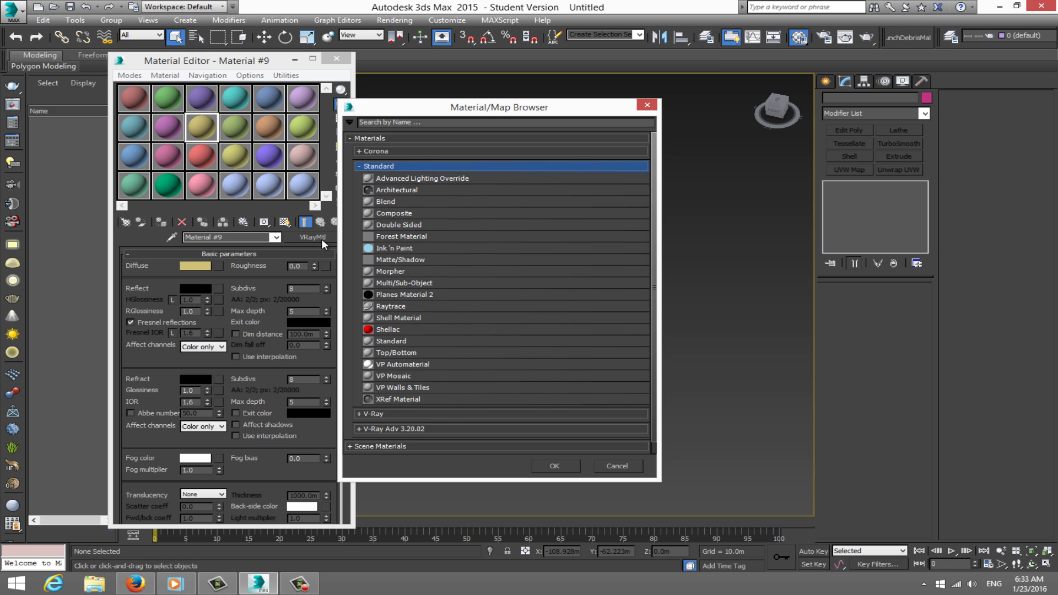
pyautogui.doubleClick(402, 341)
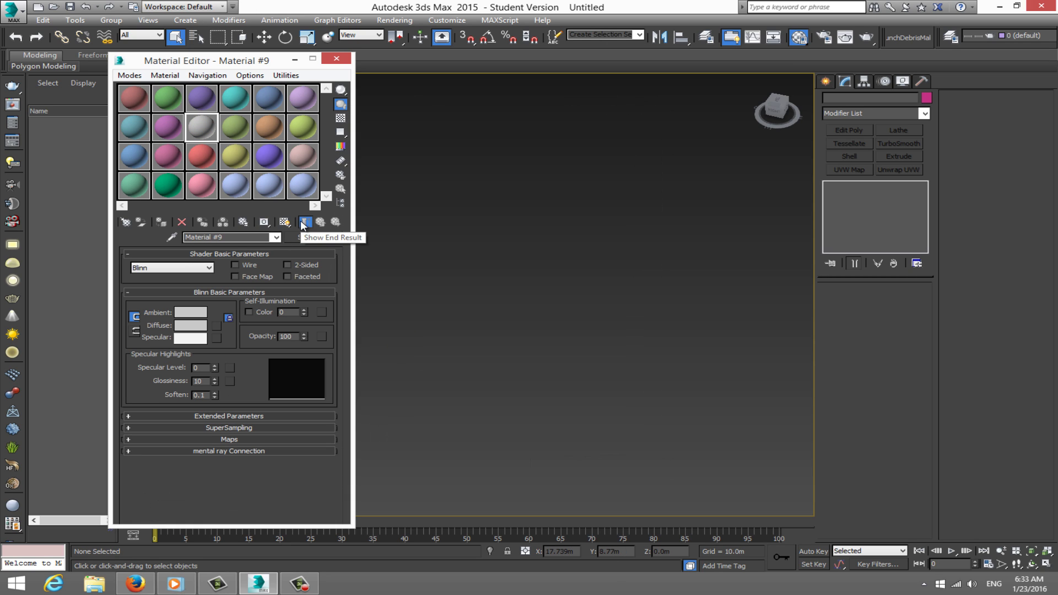
pyautogui.click(336, 58)
# Open the Custom UI and Defaults Switcher and preview the ModularToolbarsUI, ame-light, ame-dark and DefaultUI schemes.
pyautogui.click(448, 22)
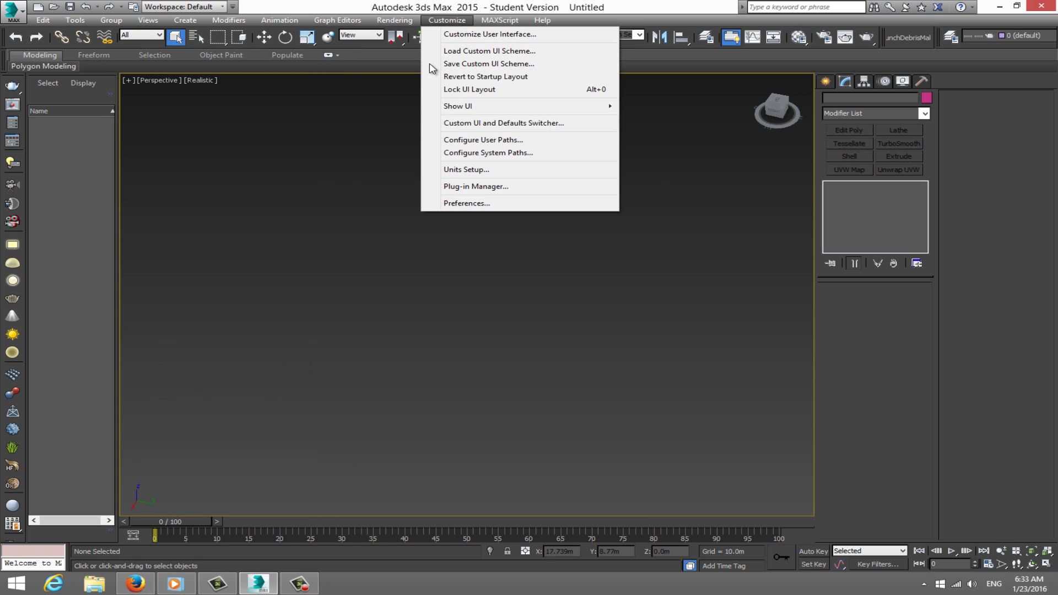
pyautogui.click(343, 208)
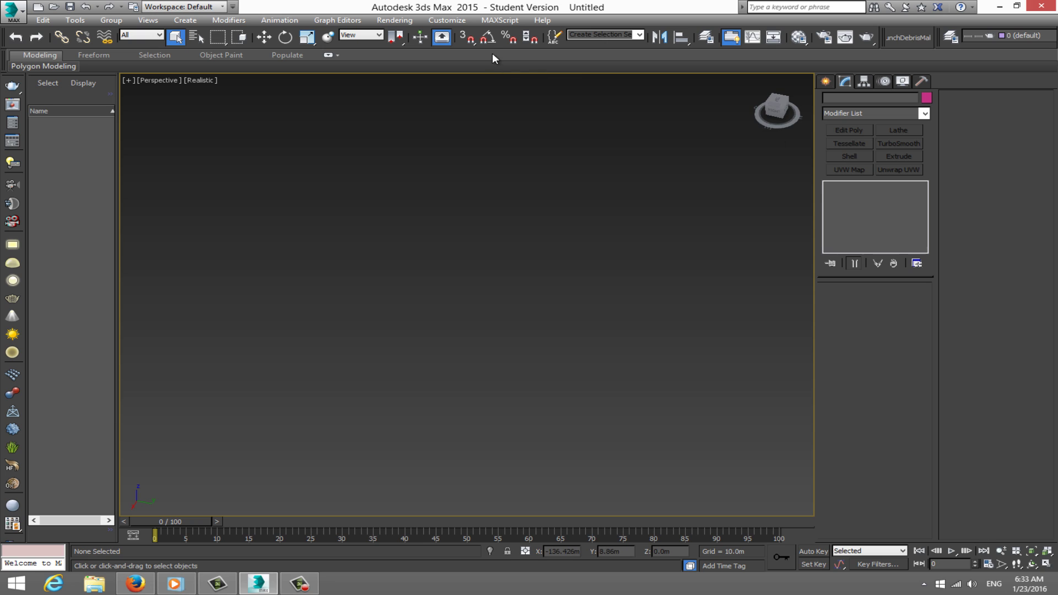
pyautogui.click(453, 21)
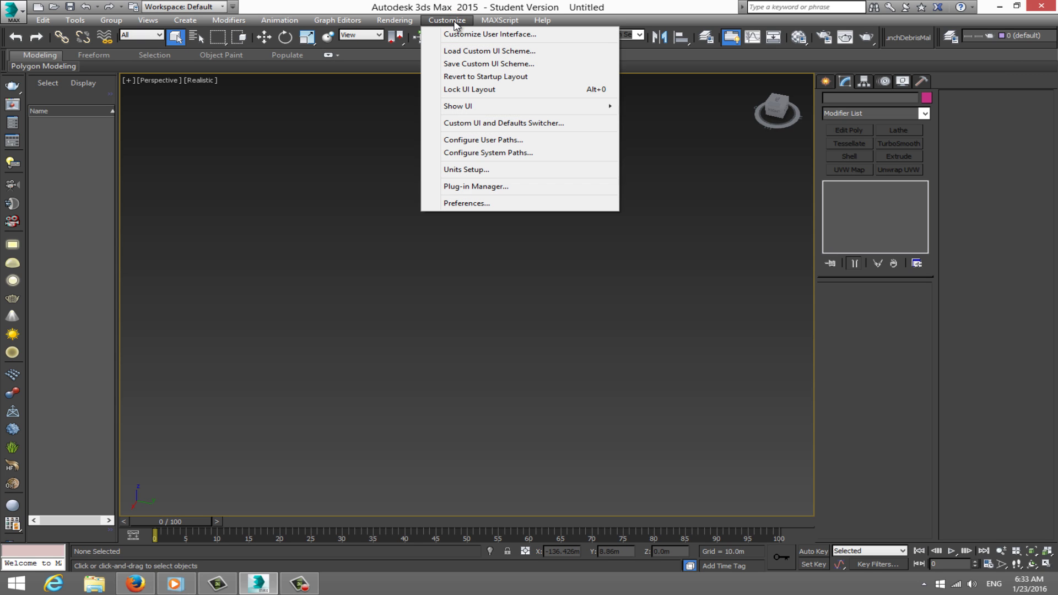
pyautogui.click(550, 125)
pyautogui.click(566, 135)
pyautogui.click(567, 143)
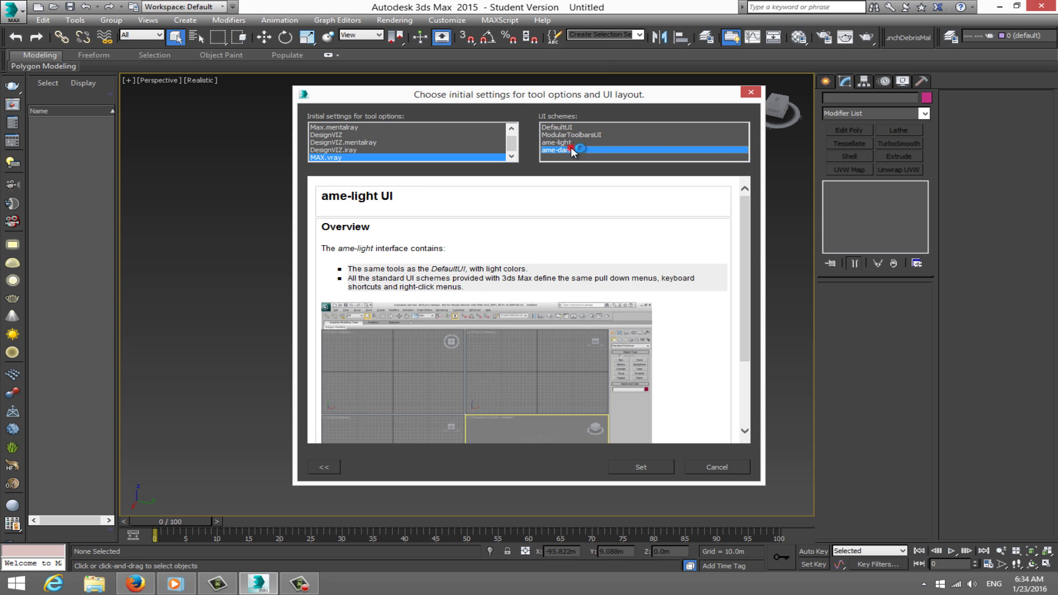
pyautogui.click(572, 150)
pyautogui.click(592, 134)
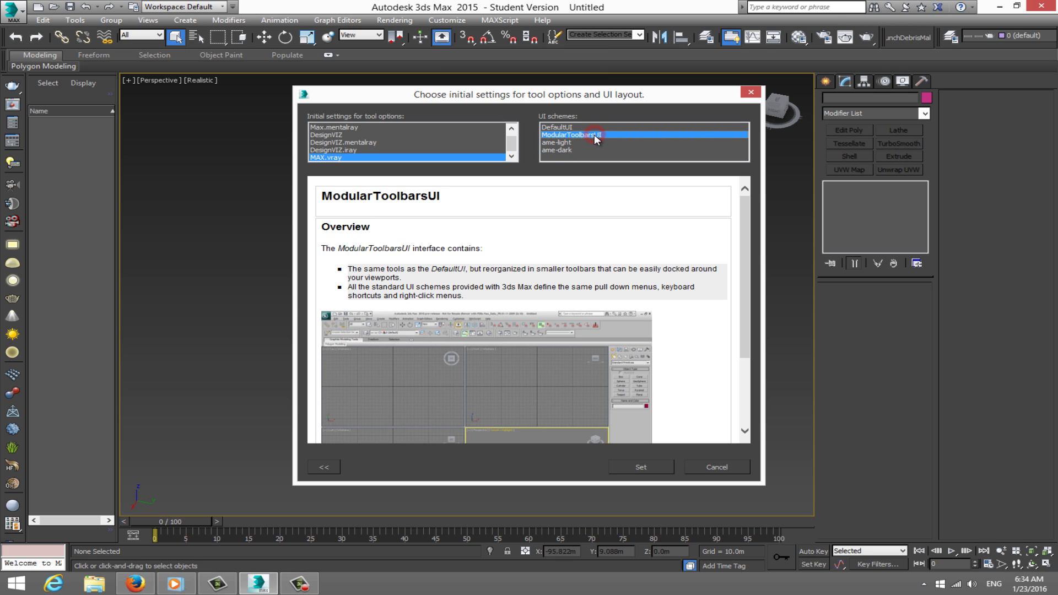
pyautogui.click(573, 142)
pyautogui.click(572, 149)
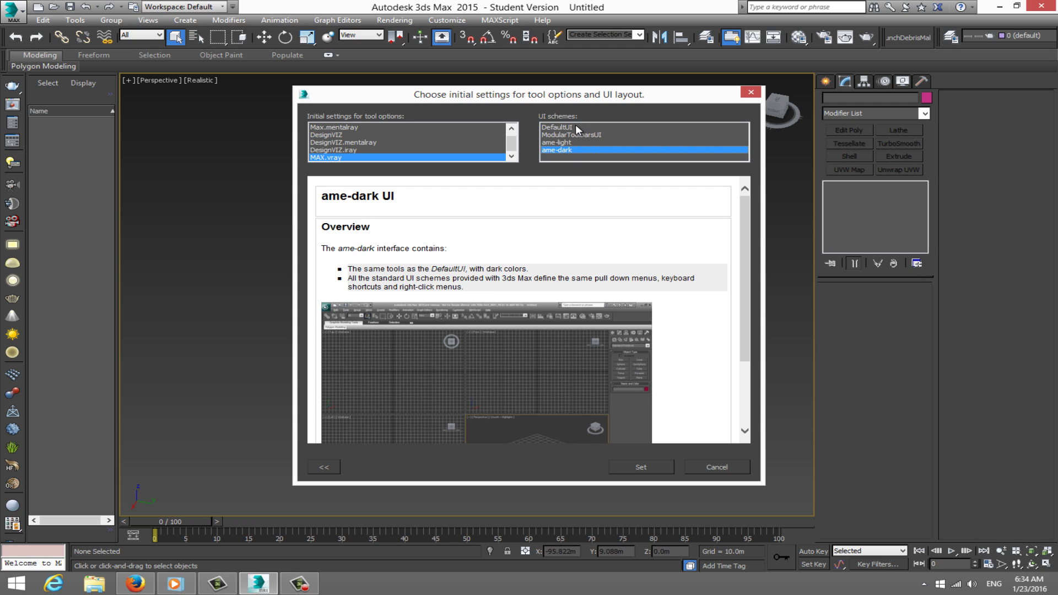
pyautogui.click(575, 127)
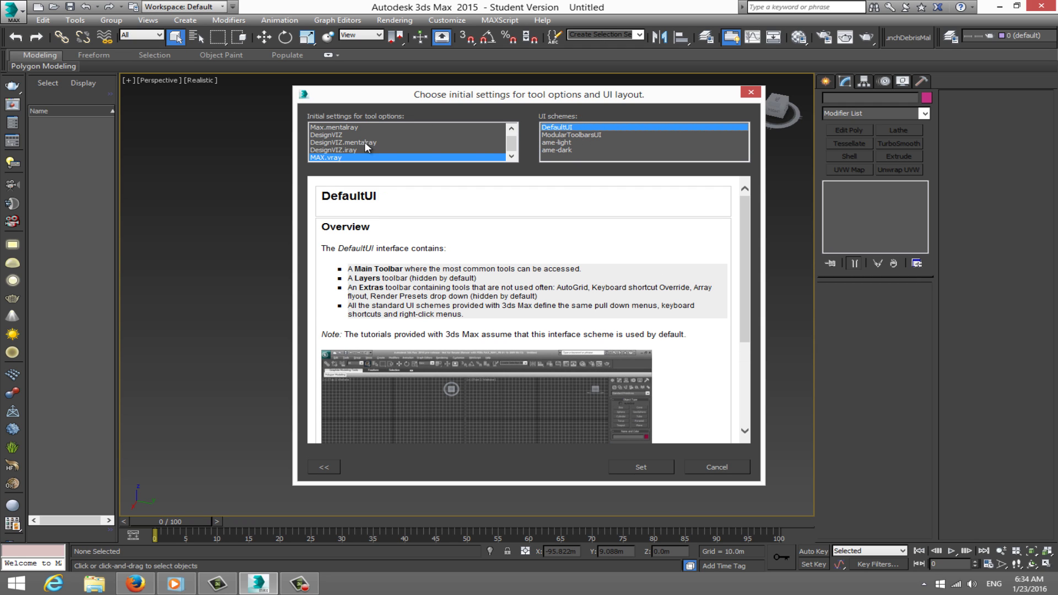
# Browse the initial tool option settings, select MAX.vray and close the switcher without applying it.
pyautogui.scroll(1, 515, 145)
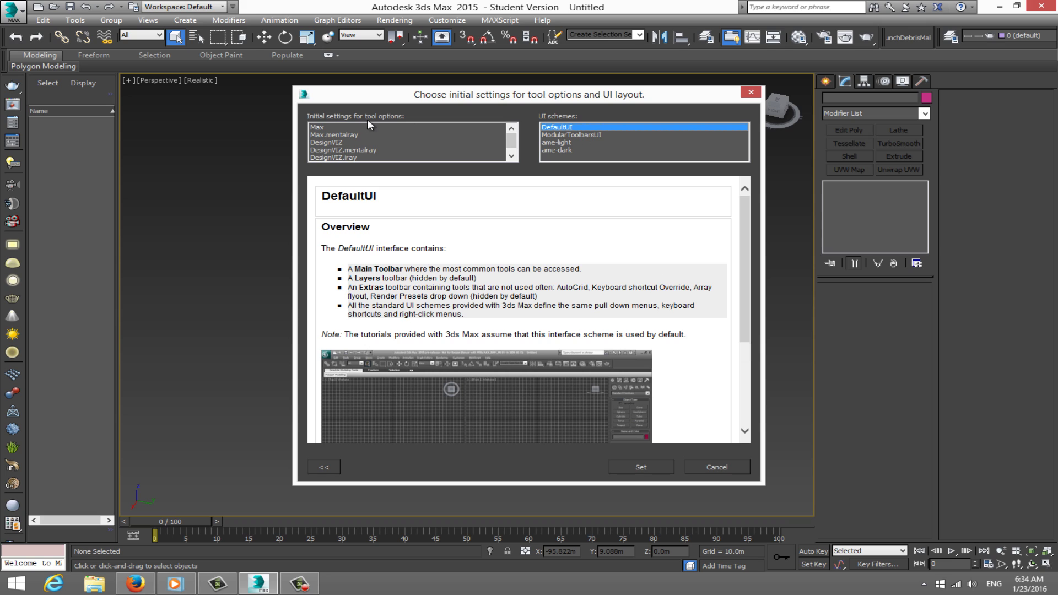
pyautogui.scroll(-1, 512, 146)
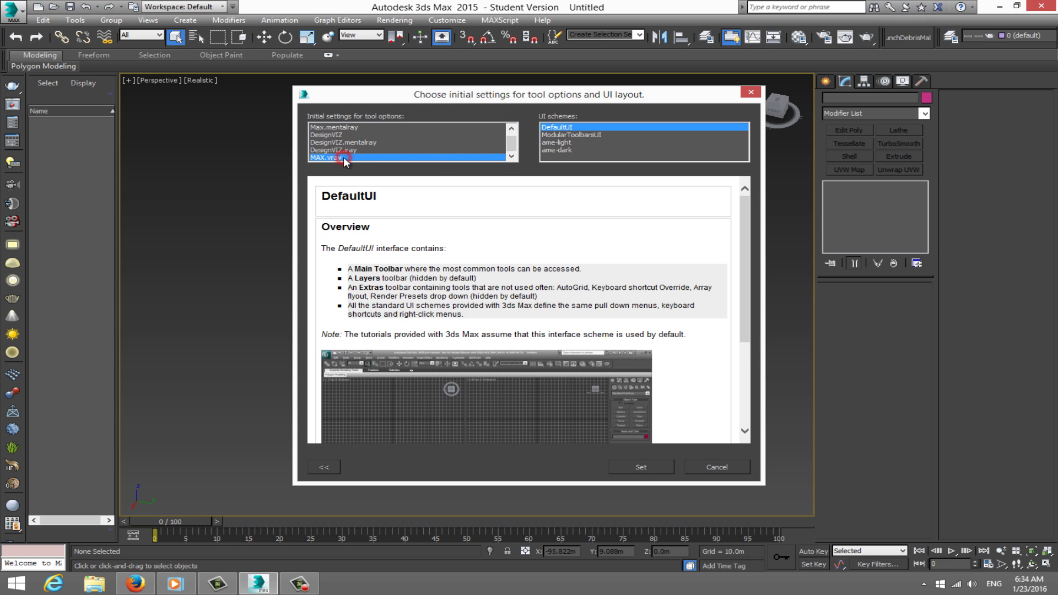
pyautogui.click(364, 159)
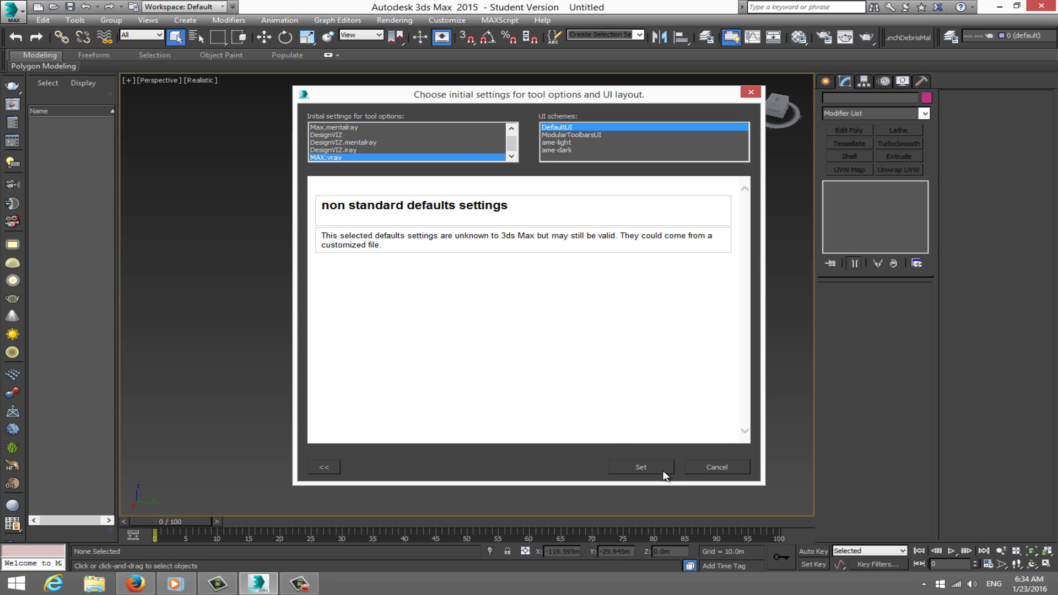
pyautogui.click(751, 94)
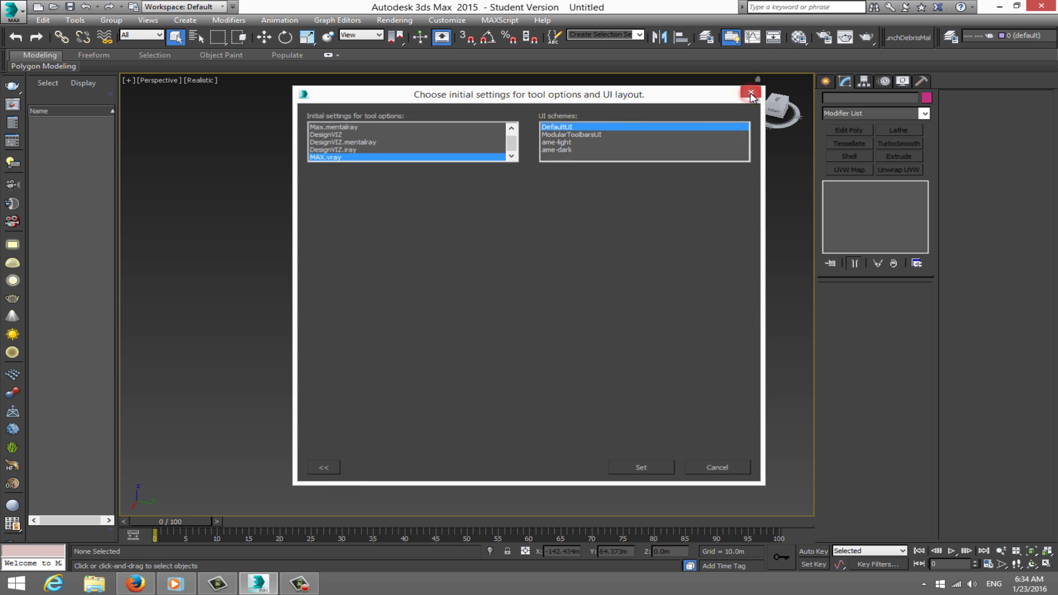
# Inspect the first-row materials in the Material Editor, close it, and briefly open the Layer Explorer.
pyautogui.press('m')
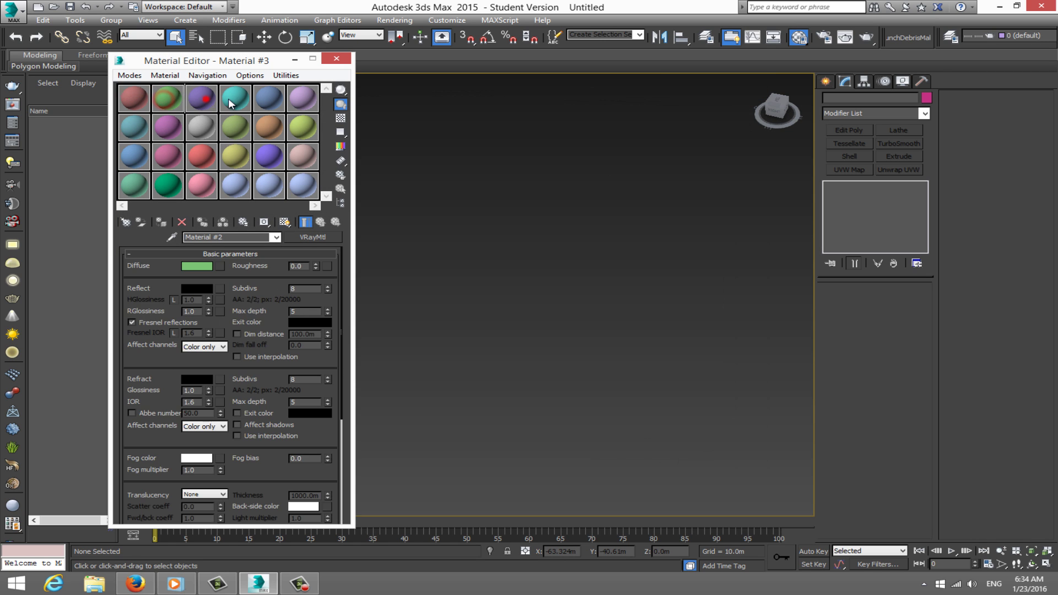
pyautogui.click(264, 97)
pyautogui.click(306, 96)
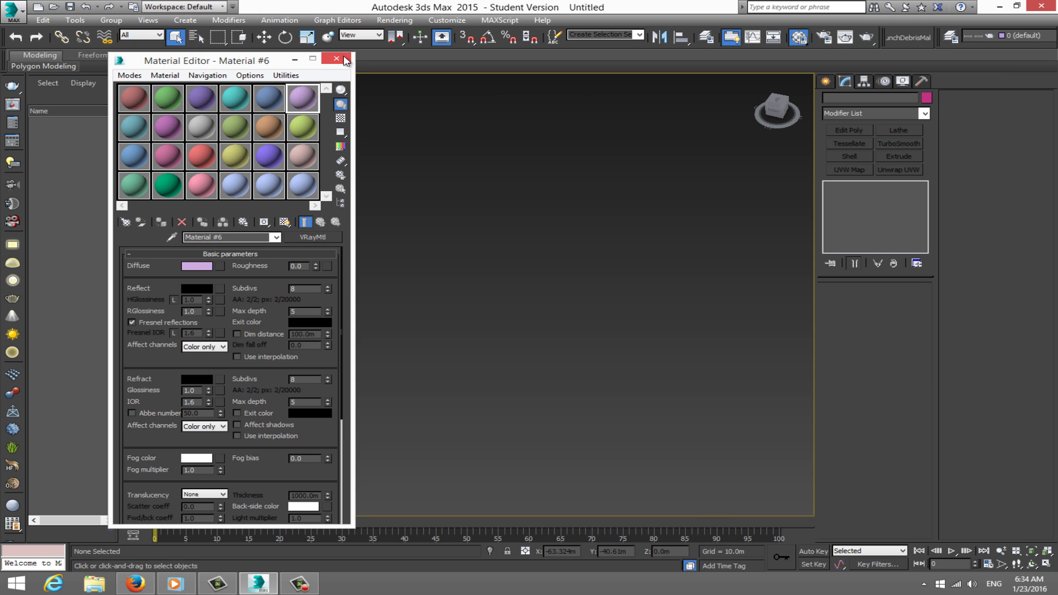
pyautogui.click(336, 59)
pyautogui.click(707, 37)
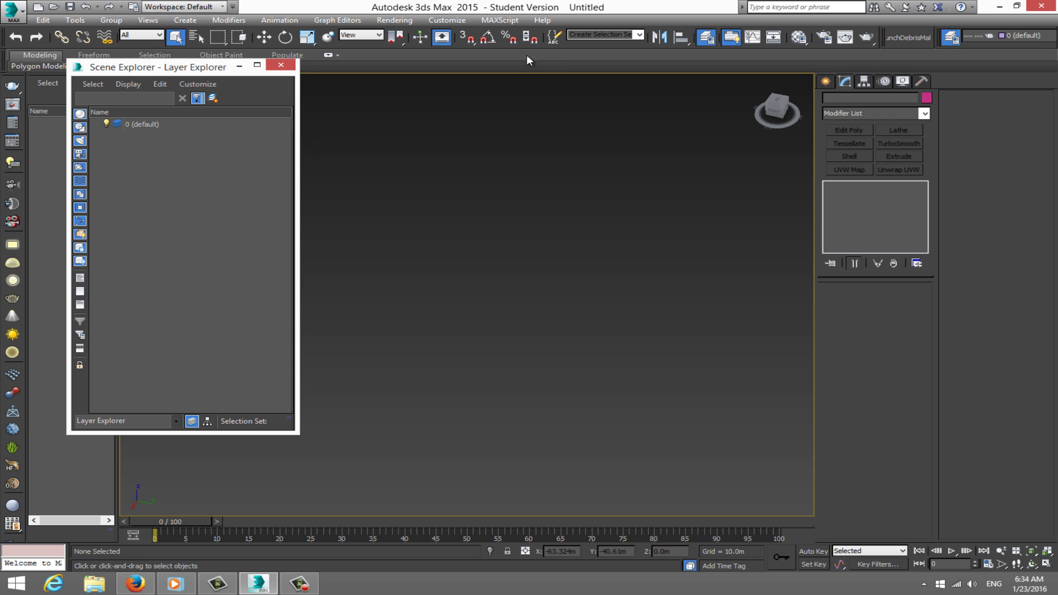
pyautogui.click(280, 65)
# Open the Render Setup dialog, make it taller and examine its common parameters.
pyautogui.click(823, 40)
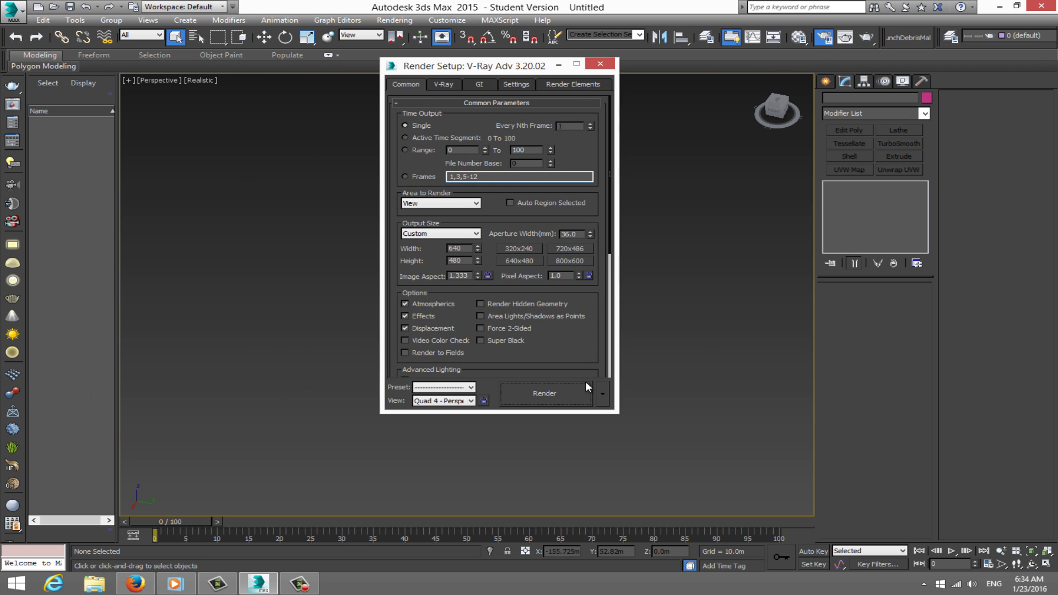
pyautogui.moveTo(603, 412); pyautogui.dragTo(603, 510)
pyautogui.moveTo(592, 380); pyautogui.dragTo(588, 336)
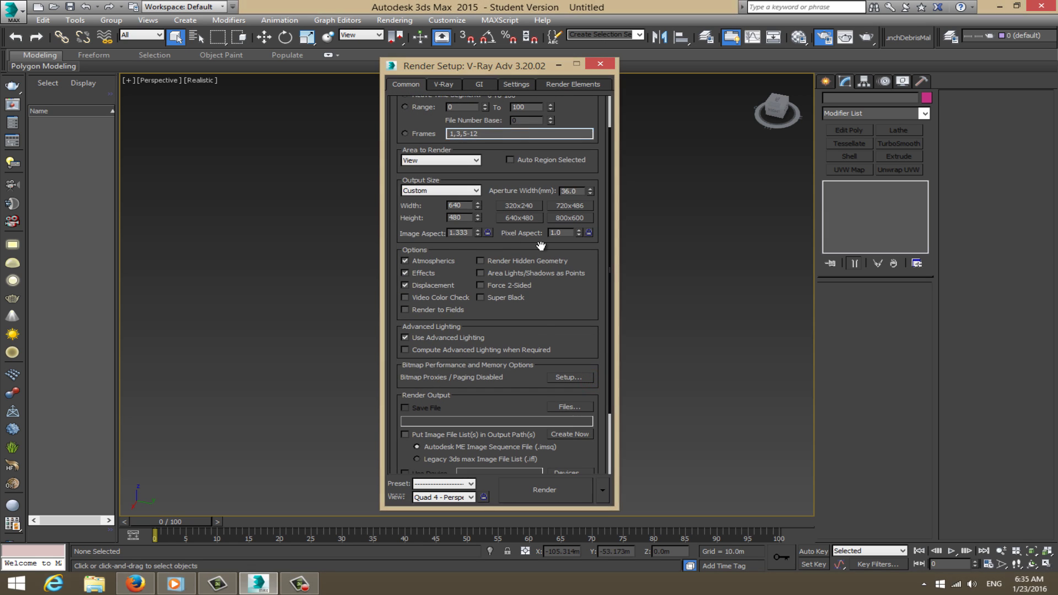
# Expand the Assign Renderer settings and assign Corona 1.01.00 as the production renderer.
pyautogui.moveTo(540, 411); pyautogui.dragTo(540, 331)
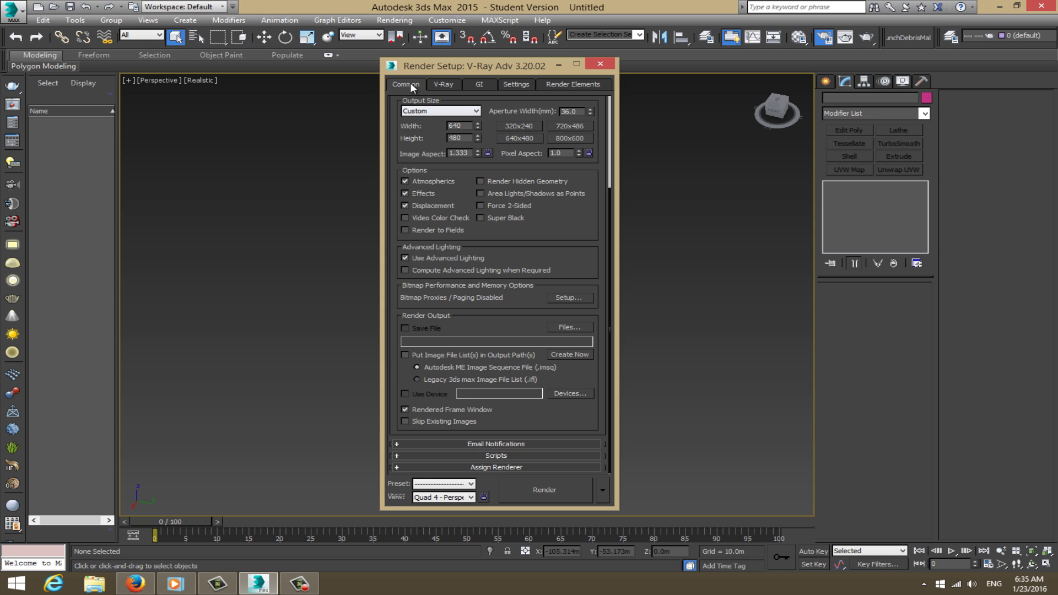
pyautogui.click(505, 467)
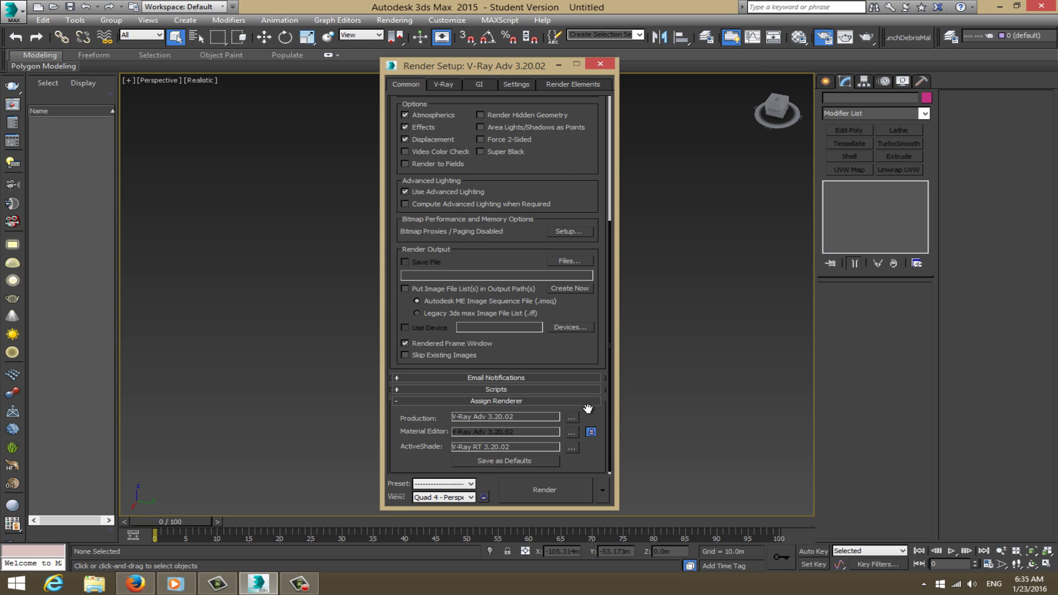
pyautogui.scroll(-1, 518, 413)
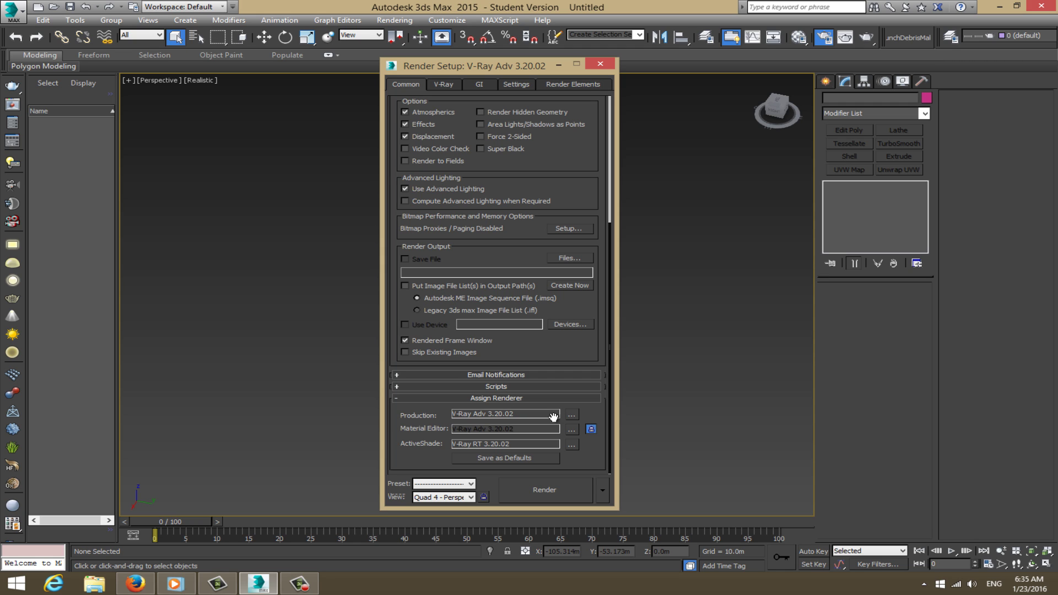
pyautogui.click(571, 416)
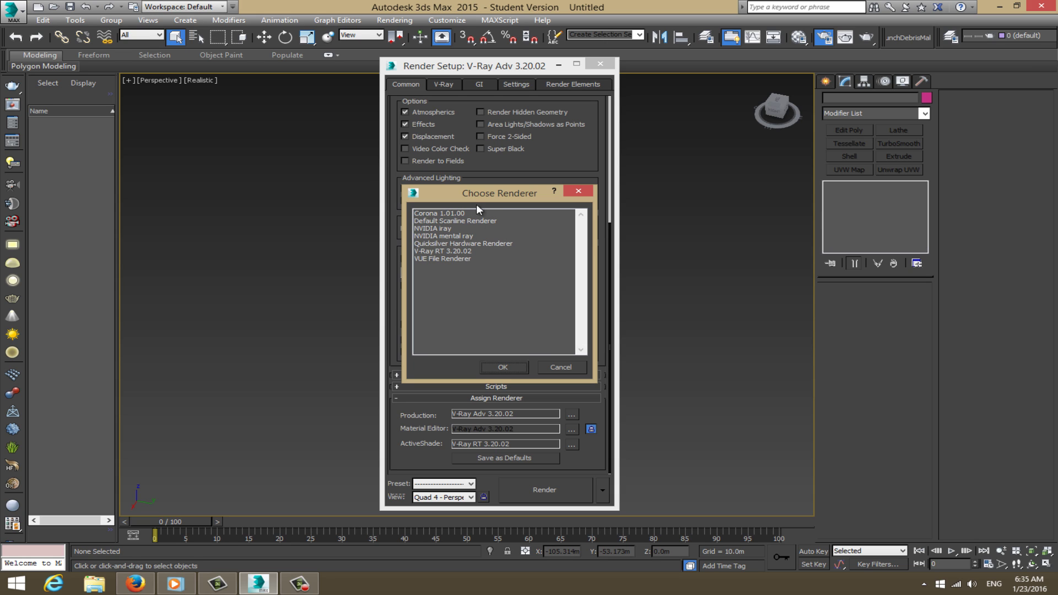
pyautogui.moveTo(499, 192); pyautogui.dragTo(693, 190)
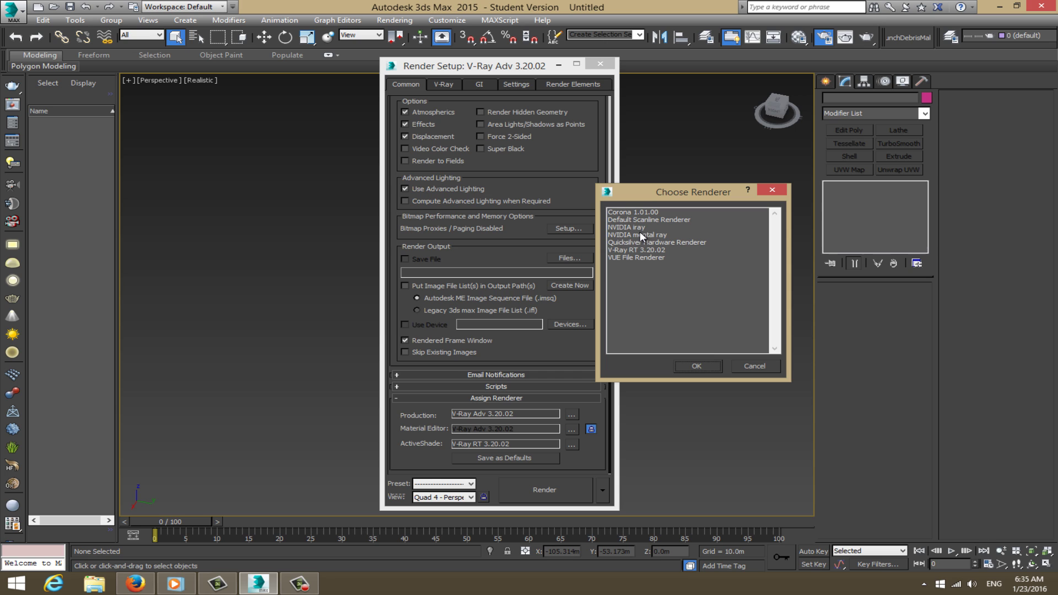
pyautogui.doubleClick(658, 214)
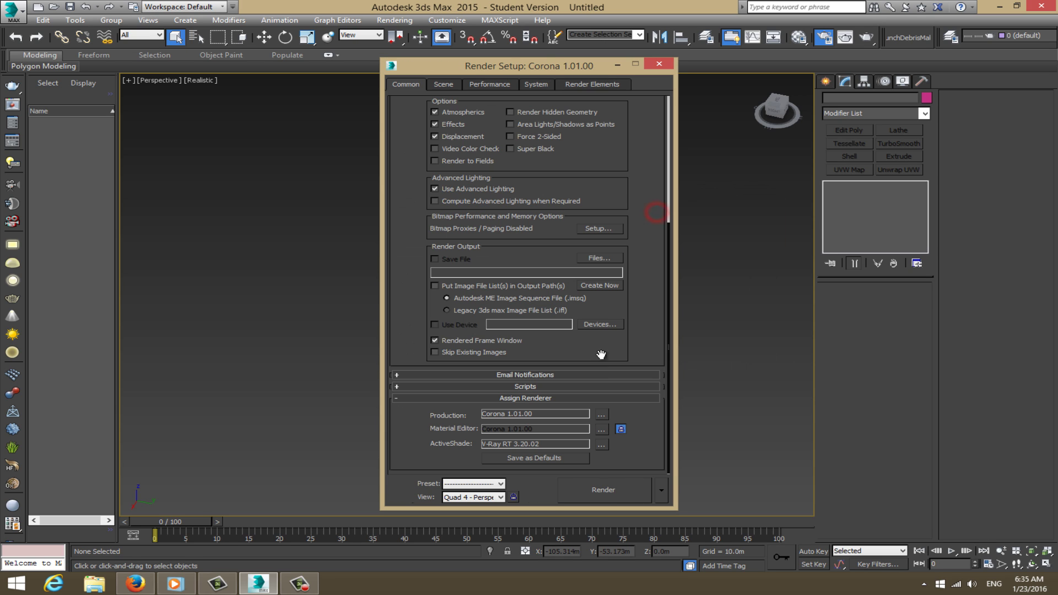
# Switch the production renderer back to V-Ray Adv 3.20.02.
pyautogui.click(601, 413)
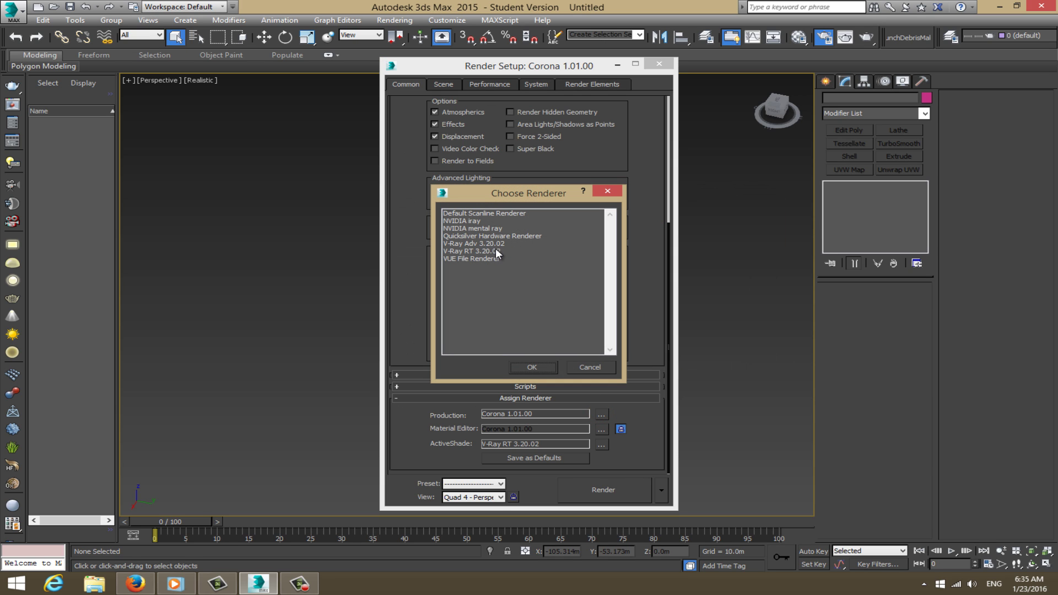
pyautogui.click(491, 244)
pyautogui.click(534, 367)
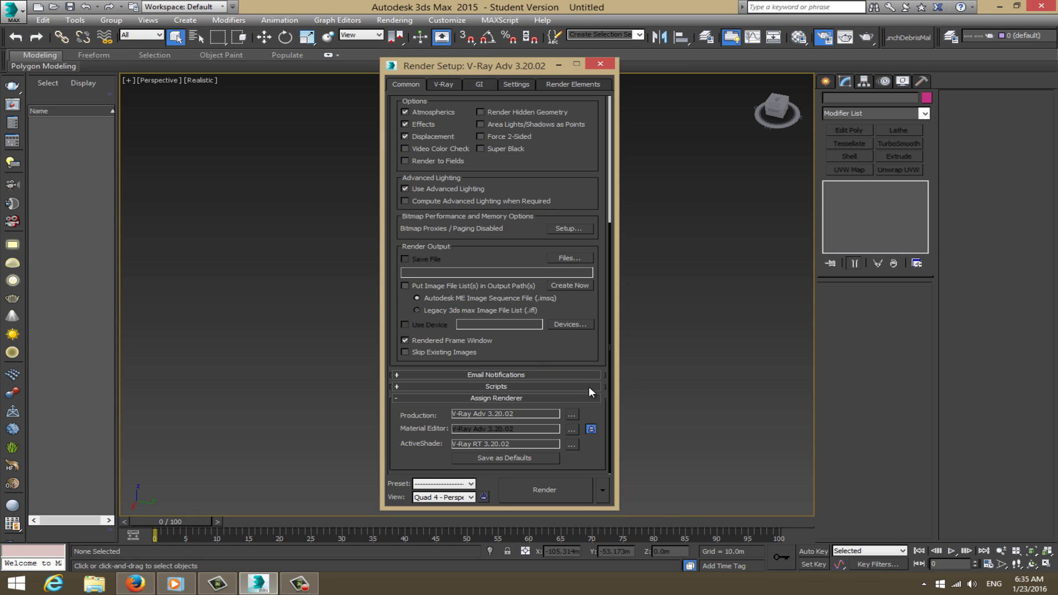
# Assign Corona 1.01.00 as the production renderer once more, and return it to V-Ray Adv 3.20.02.
pyautogui.click(572, 414)
pyautogui.click(444, 213)
pyautogui.click(502, 367)
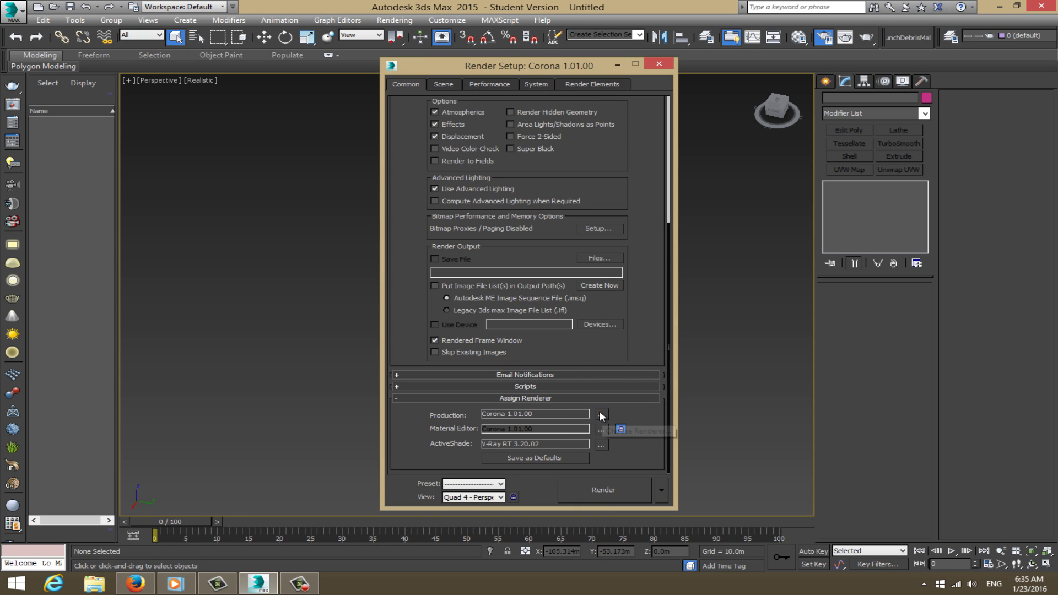
pyautogui.click(601, 415)
pyautogui.doubleClick(481, 244)
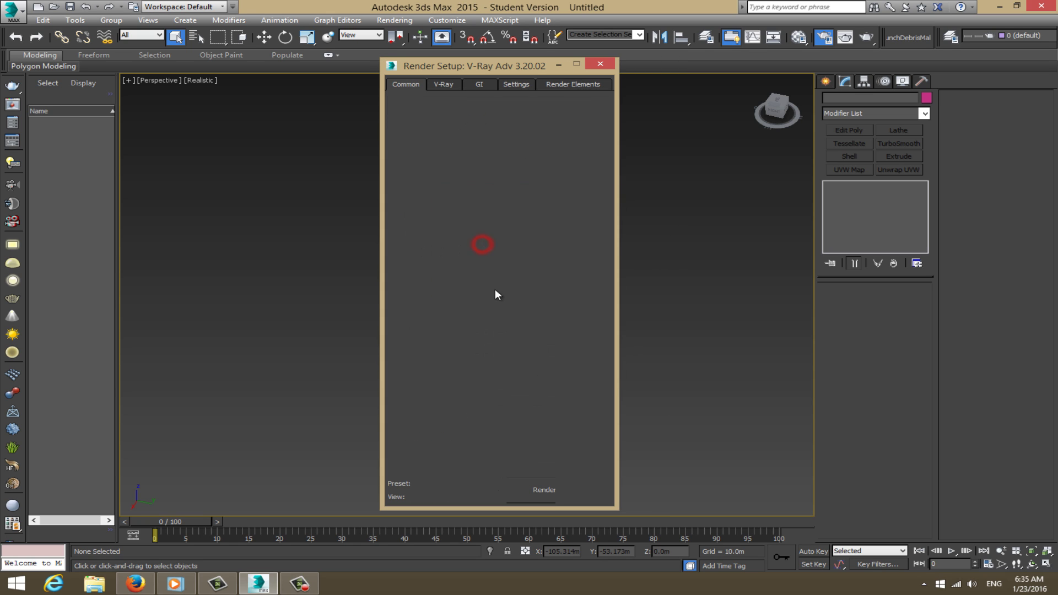
# Try the Default Scanline Renderer for production, and reassign V-Ray Adv 3.20.02.
pyautogui.click(572, 413)
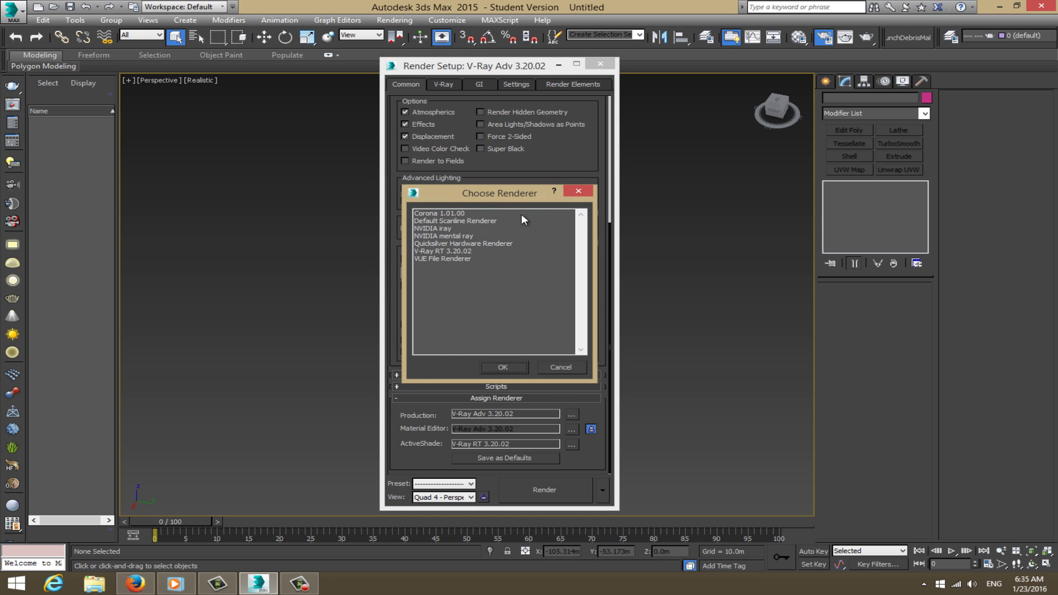
pyautogui.doubleClick(483, 221)
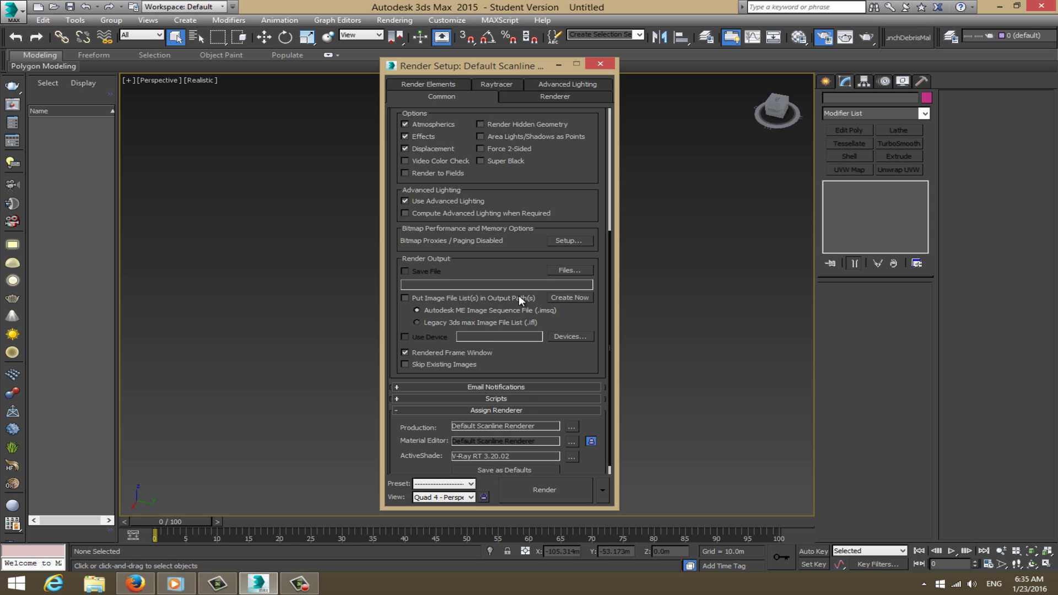
pyautogui.click(572, 426)
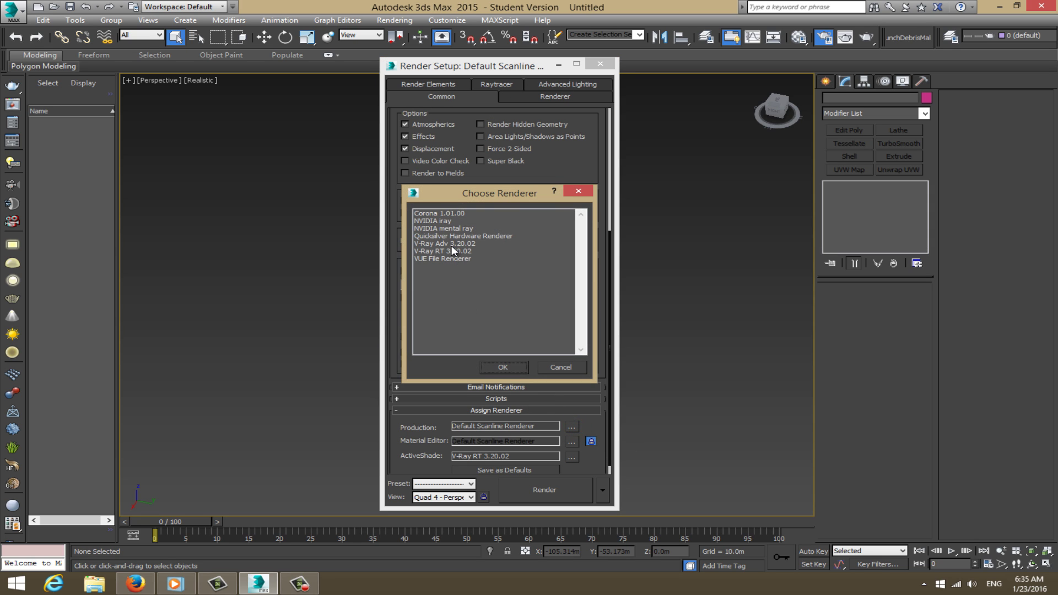
pyautogui.doubleClick(451, 243)
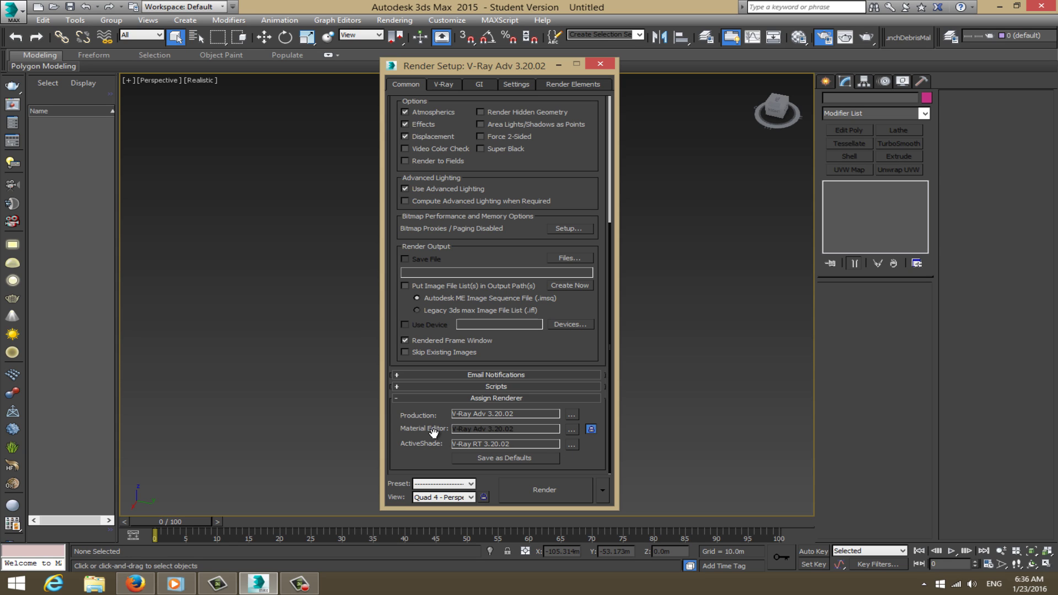
# Unlock the Material Editor renderer from production, open the Material Editor and assign it the Default Scanline Renderer.
pyautogui.click(590, 429)
pyautogui.click(655, 396)
pyautogui.press('m')
pyautogui.click(571, 429)
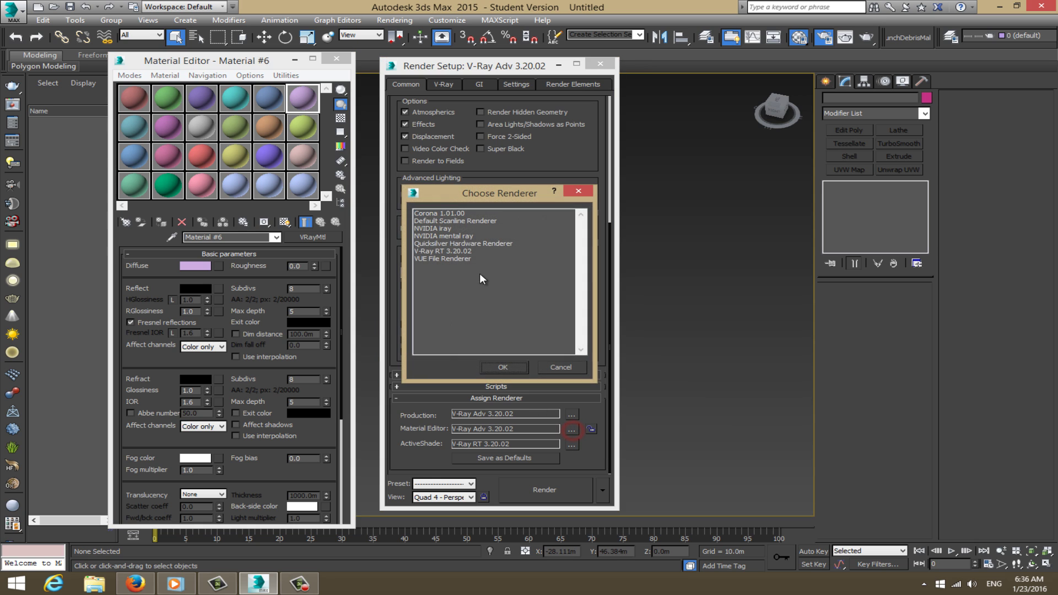
pyautogui.click(465, 221)
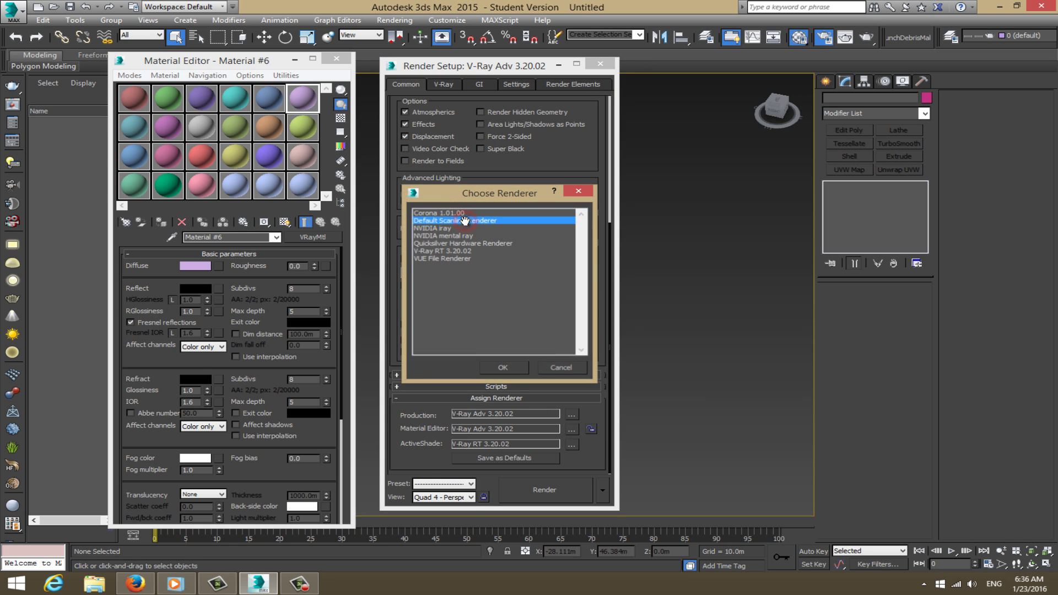
pyautogui.doubleClick(465, 221)
# Close the magnified sample preview and examine several first- and second-row sample slots in the Material Editor.
pyautogui.doubleClick(199, 126)
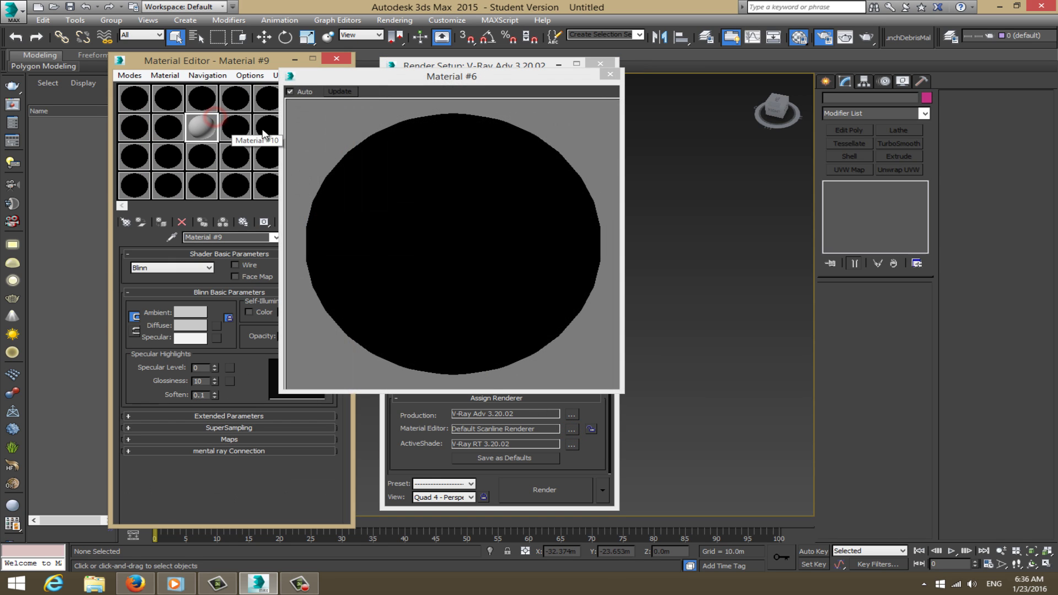
pyautogui.click(609, 75)
pyautogui.click(202, 98)
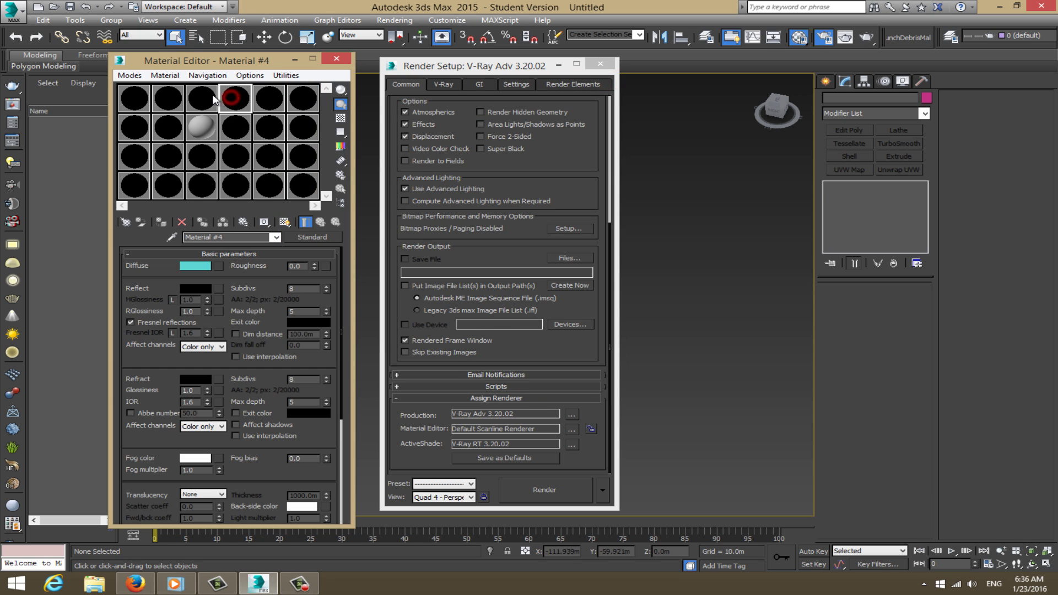
pyautogui.click(168, 98)
pyautogui.click(135, 98)
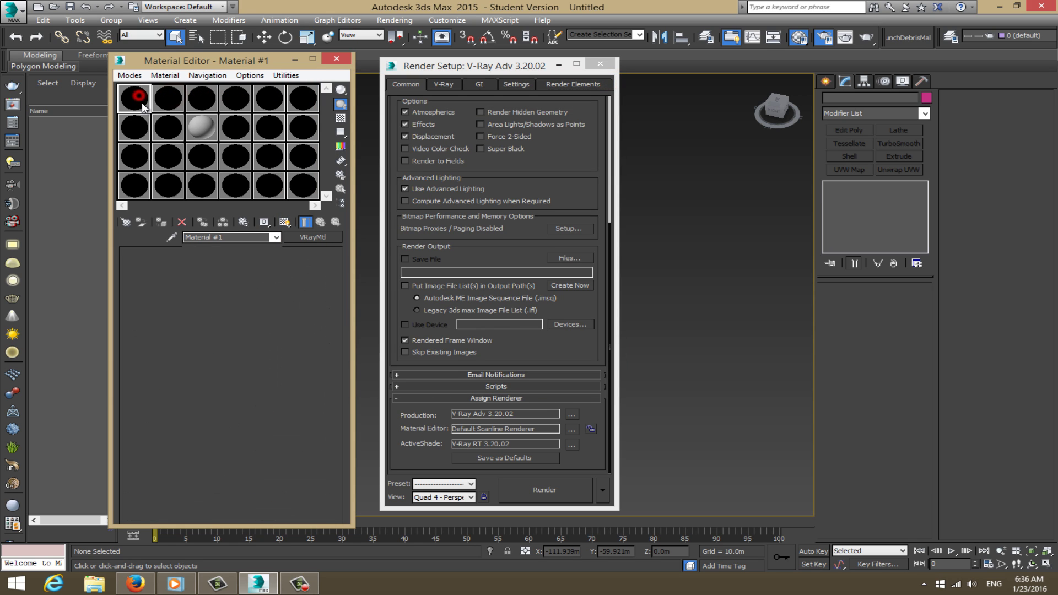
pyautogui.click(145, 121)
pyautogui.click(167, 128)
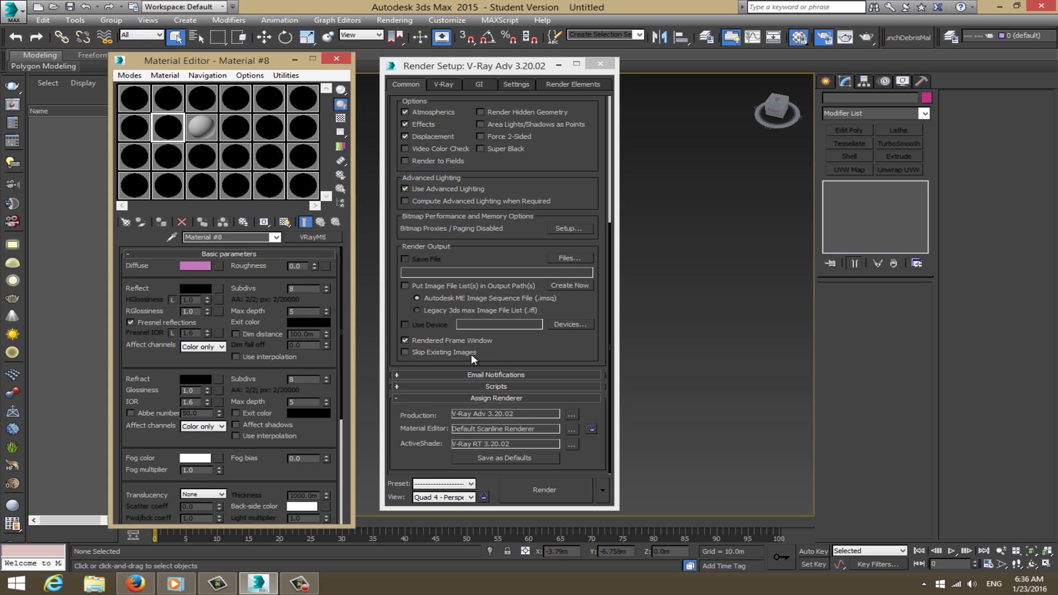
# Reassign V-Ray Adv 3.20.02 as the Material Editor renderer and lock it to the production renderer.
pyautogui.click(573, 429)
pyautogui.doubleClick(461, 243)
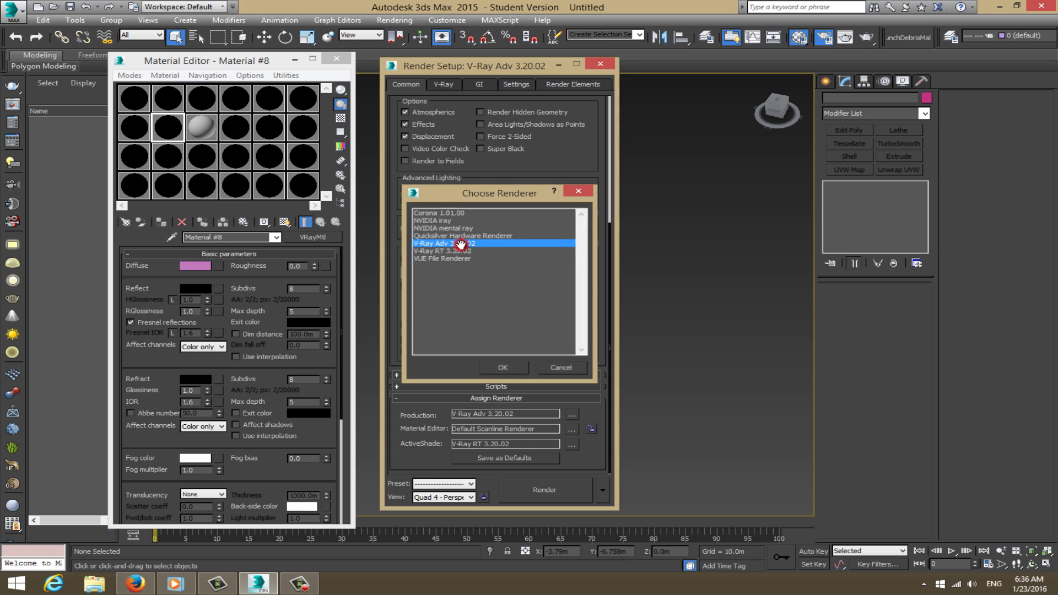
pyautogui.click(591, 428)
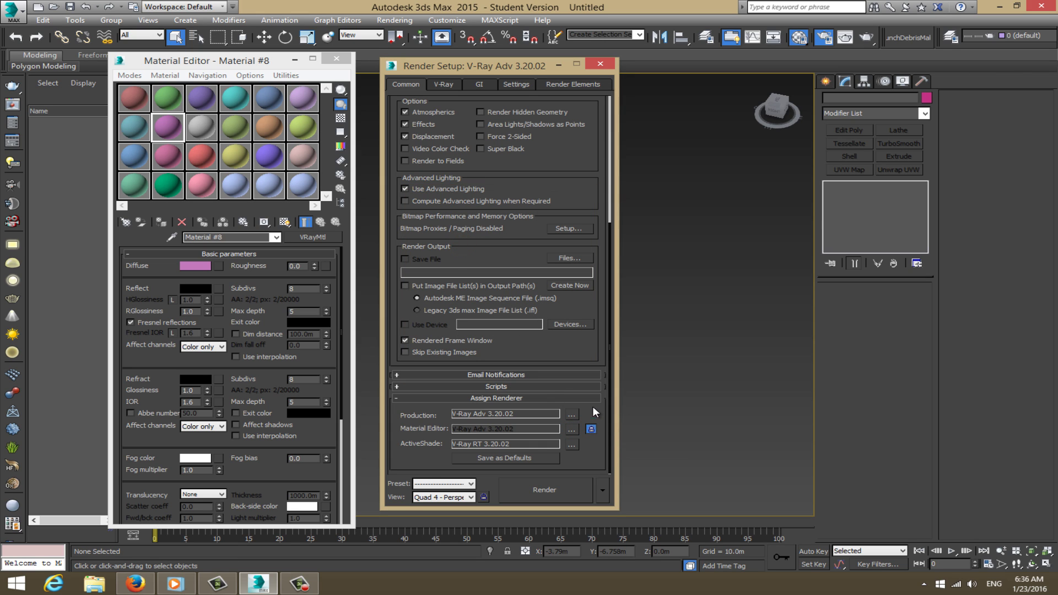
# Close the Render Setup and Material Editor windows and reframe the perspective view to show the whole home grid.
pyautogui.click(606, 65)
pyautogui.click(338, 58)
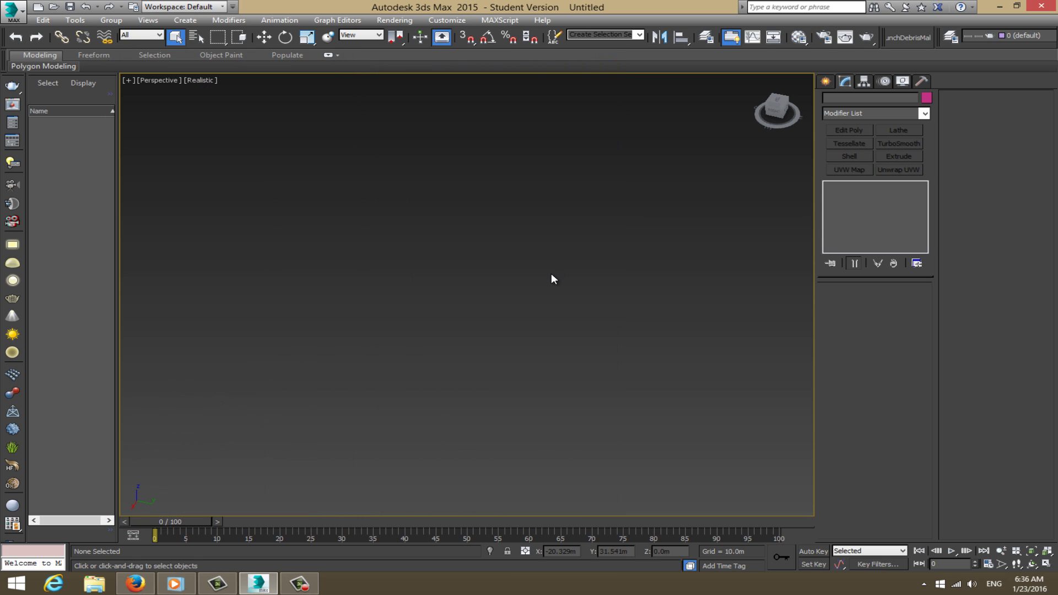
pyautogui.scroll(-10, 554, 276)
pyautogui.keyDown('alt'); pyautogui.moveTo(625, 301); pyautogui.dragTo(609, 290, button='middle'); pyautogui.keyUp('alt')
pyautogui.scroll(6, 458, 309)
pyautogui.scroll(-3, 451, 308)
pyautogui.scroll(1, 461, 303)
# Switch to Firefox, look over the Visualization Courses Facebook group and the YouTube account page, and return to 3ds Max.
pyautogui.click(135, 583)
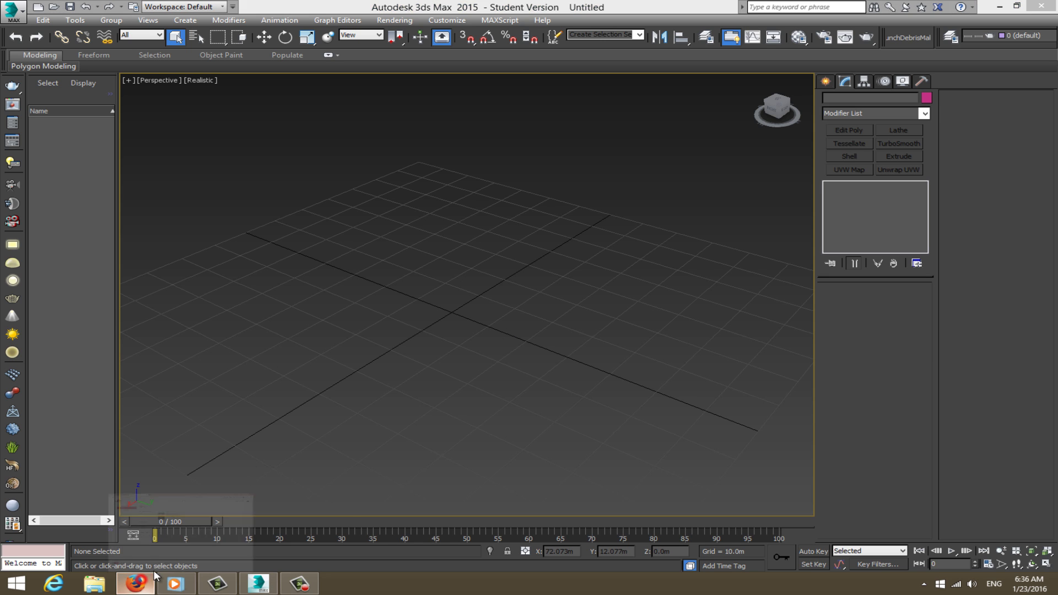
pyautogui.click(97, 9)
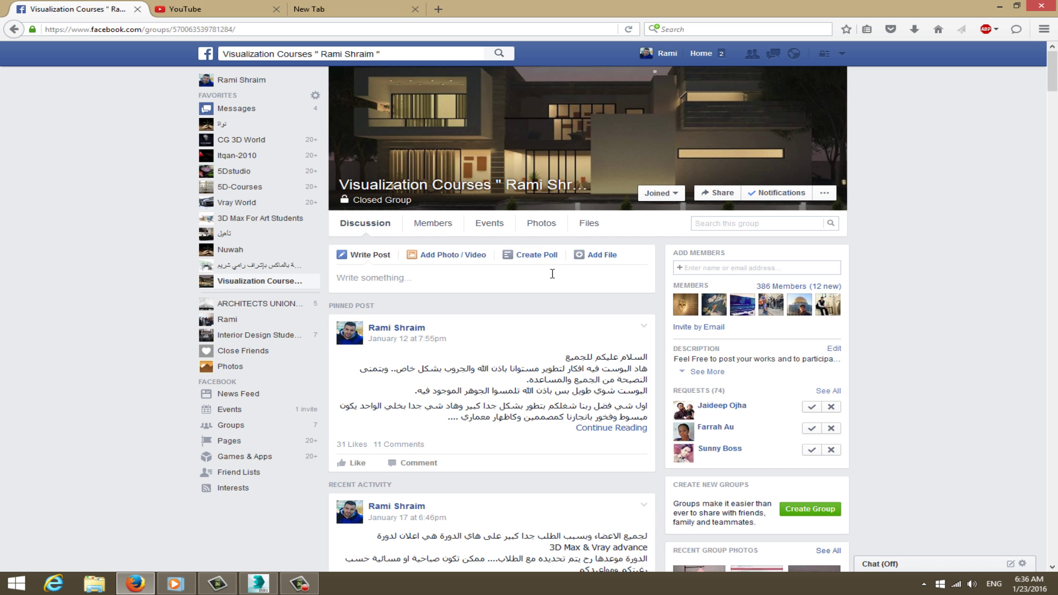
pyautogui.scroll(-3, 532, 297)
pyautogui.scroll(3, 587, 194)
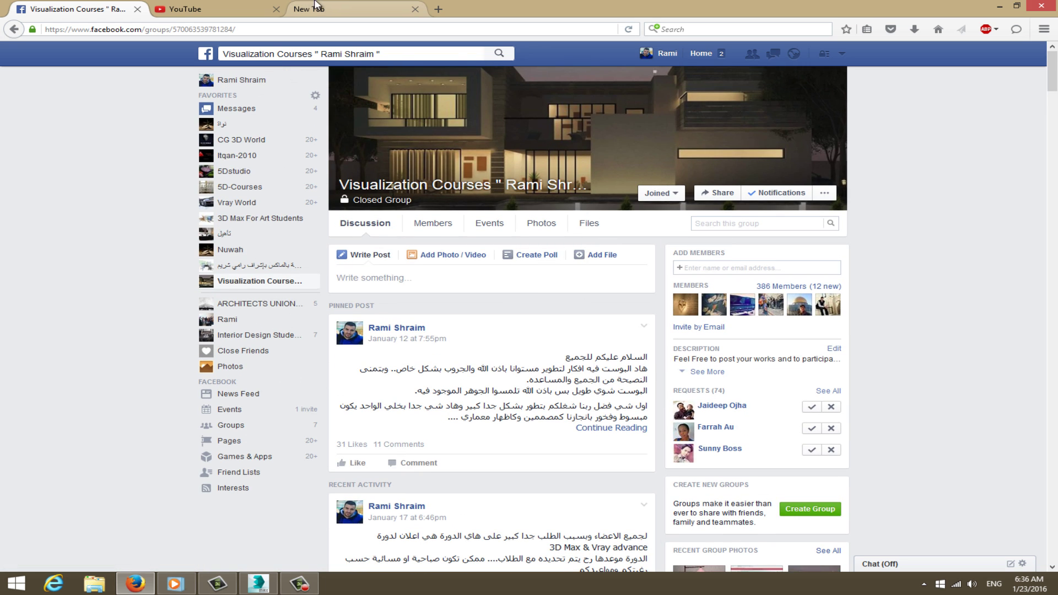
pyautogui.click(256, 7)
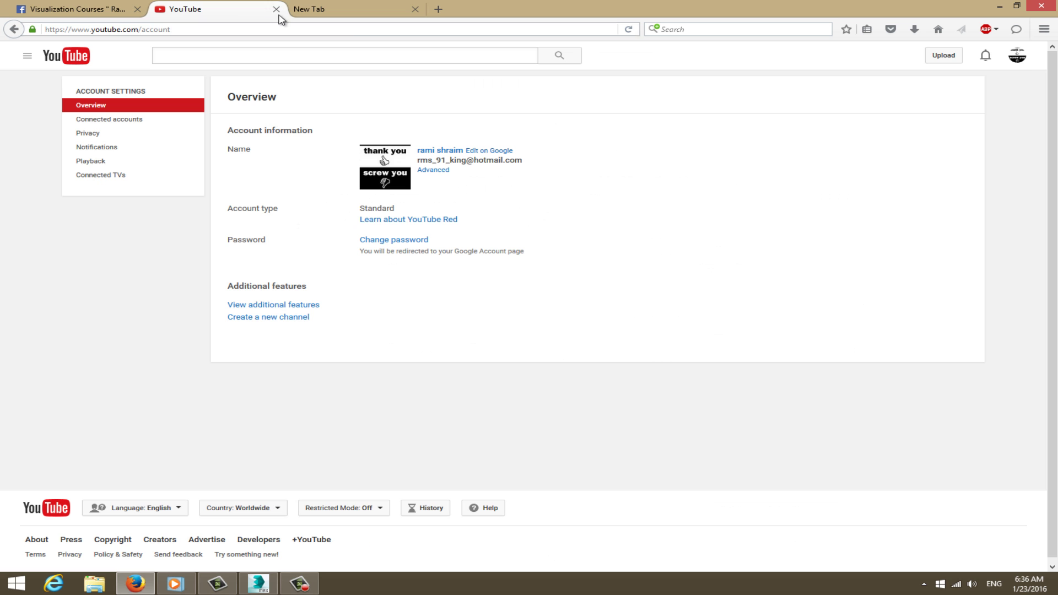
pyautogui.click(77, 9)
pyautogui.click(1001, 6)
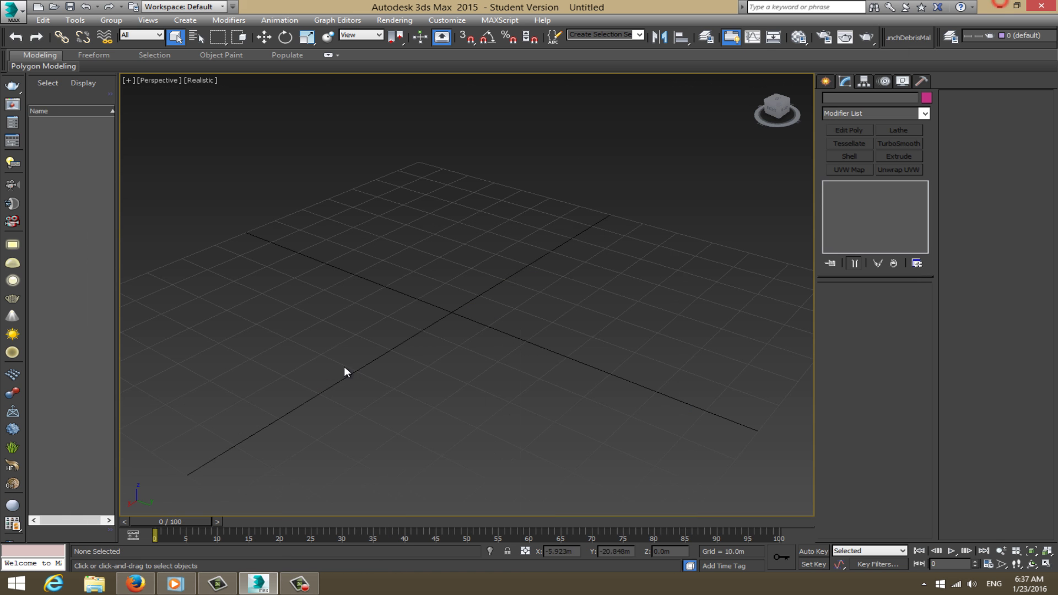